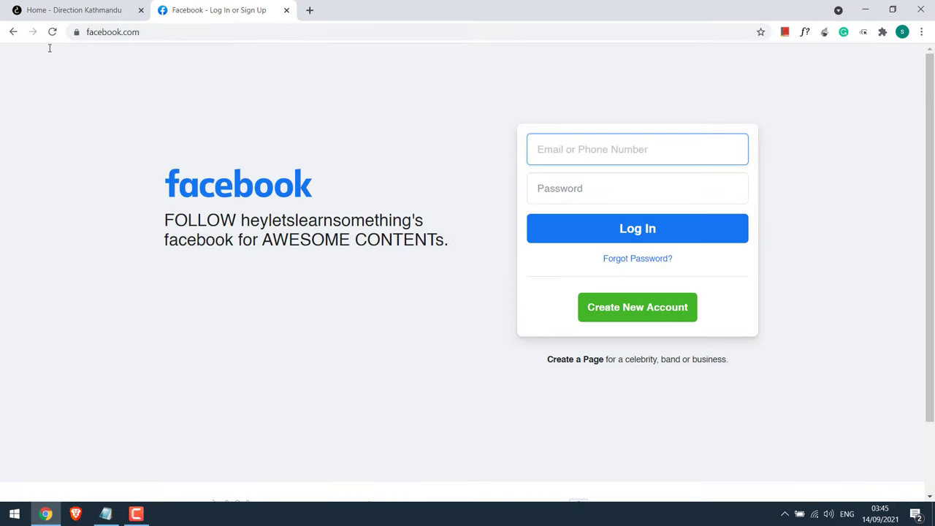
Step: Reload the Facebook login page to check its customised tagline
left_click(53, 33)
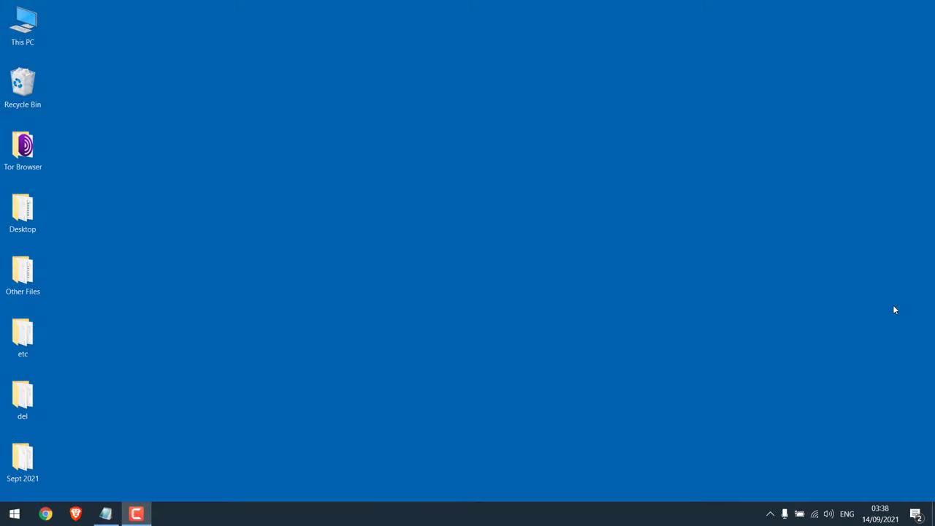
Step: Open Chrome, search for "Permanent Inspect Element" and open the extension's Chrome Web Store page
left_click(45, 514)
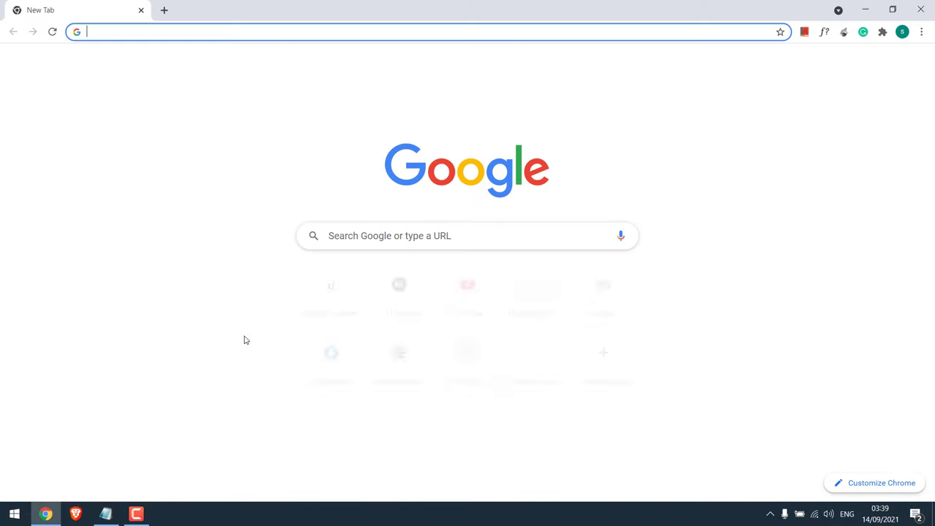
type("p")
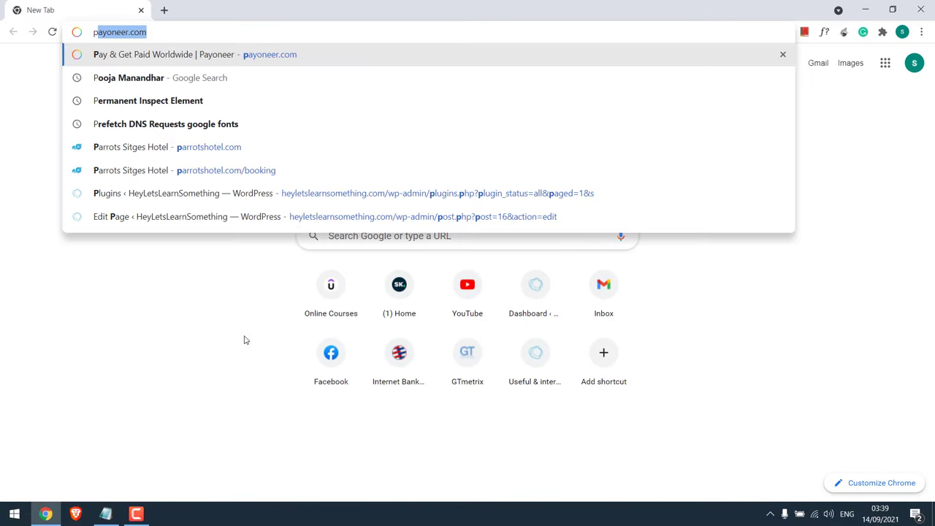
type("er")
key("Return")
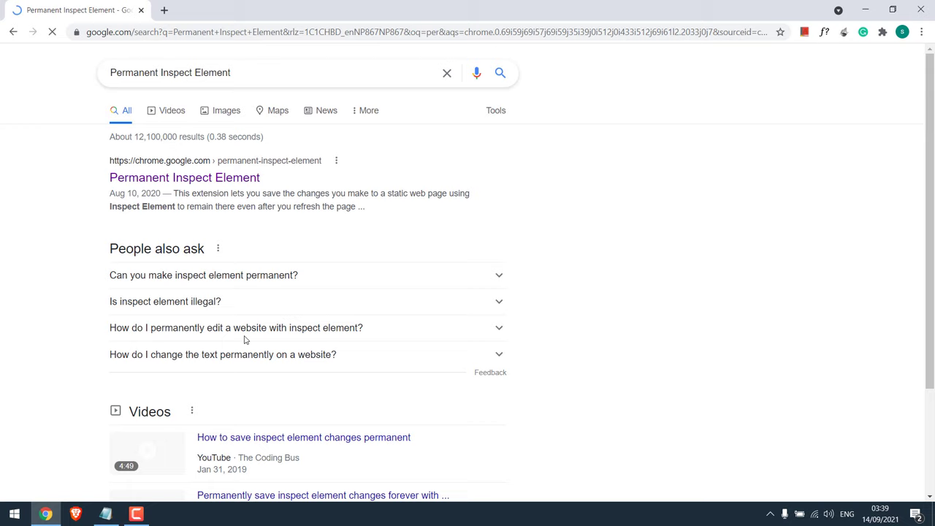
left_click(226, 183)
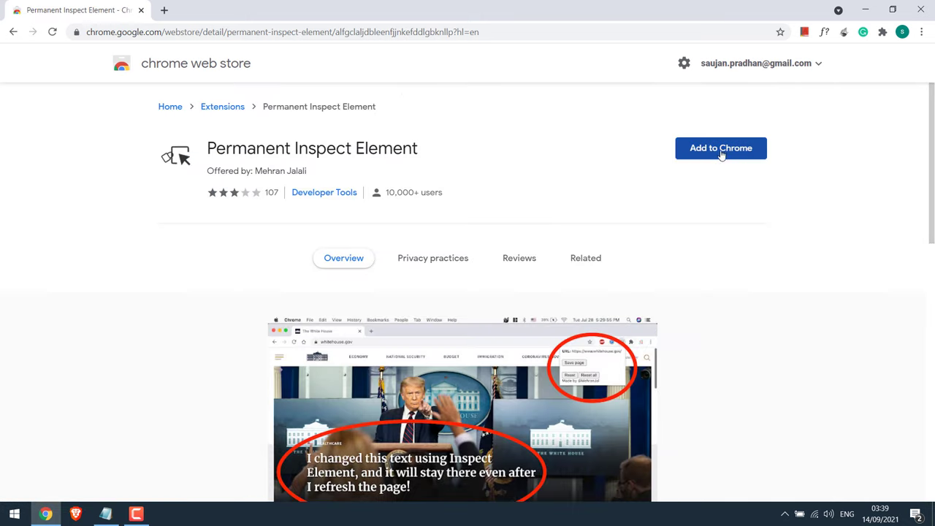
Step: Install the Permanent Inspect Element extension in Chrome and dismiss the notice about the added extension
left_click(714, 149)
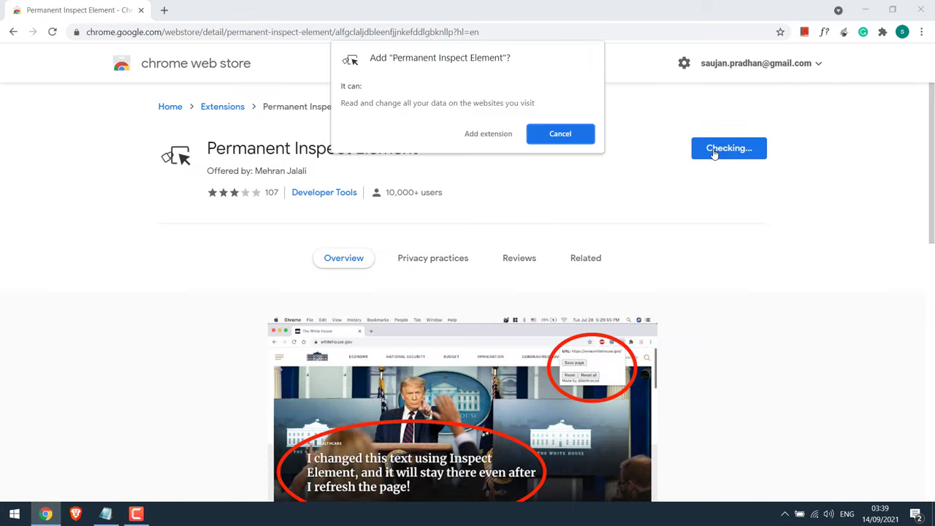
left_click(503, 134)
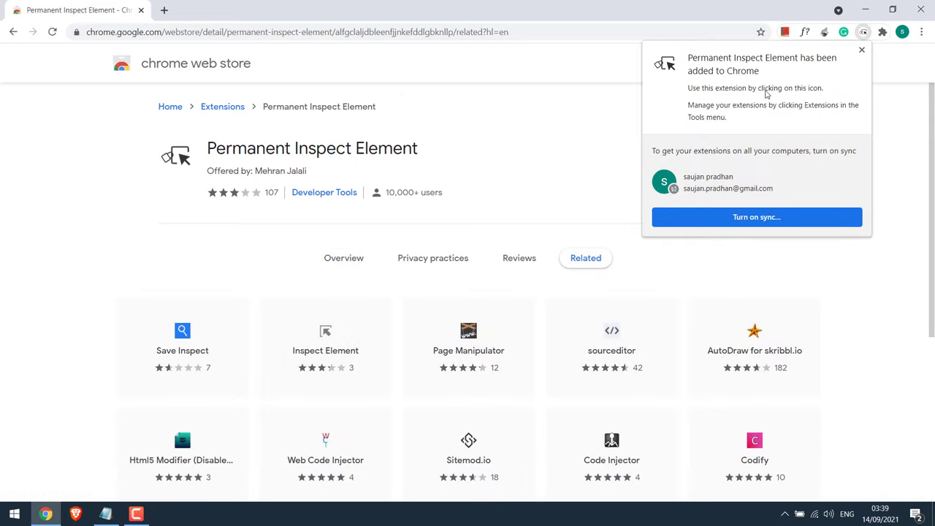
left_click(861, 50)
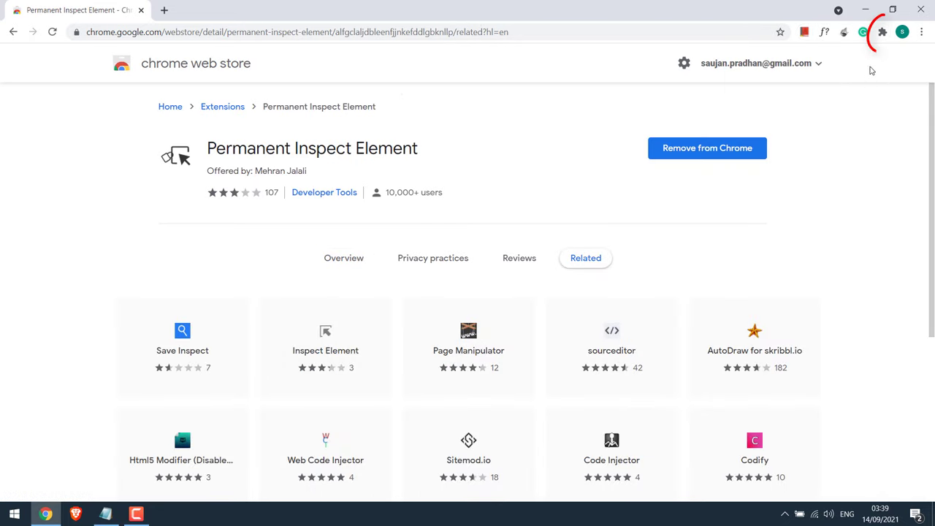
Step: Pin the Permanent Inspect Element extension to the browser toolbar
left_click(882, 34)
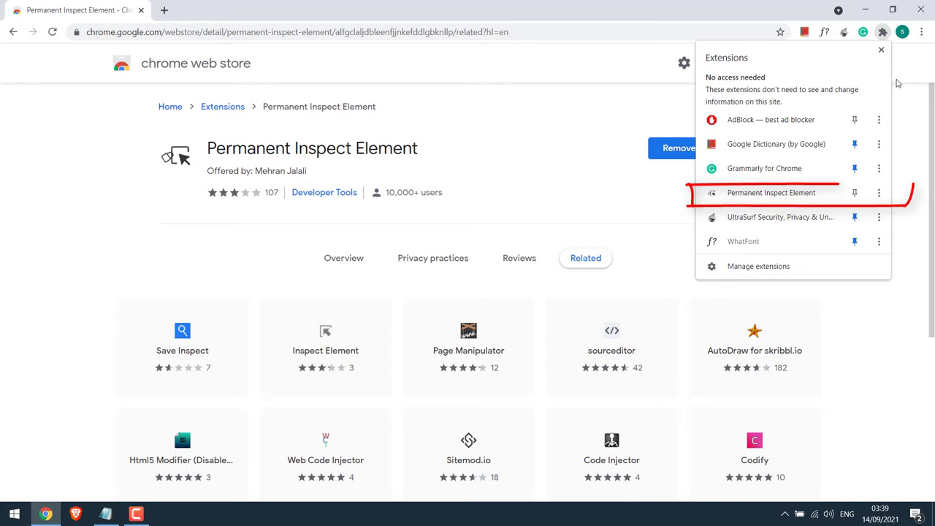
left_click(855, 194)
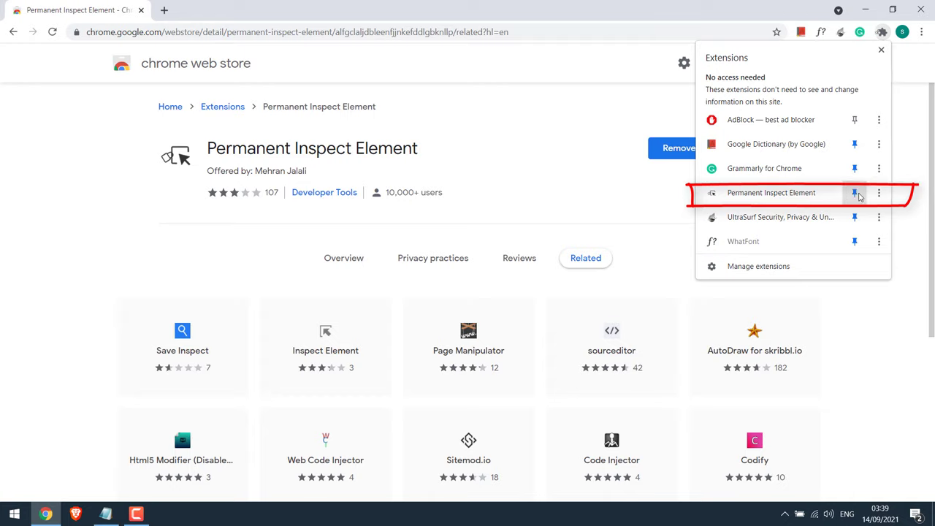
left_click(864, 35)
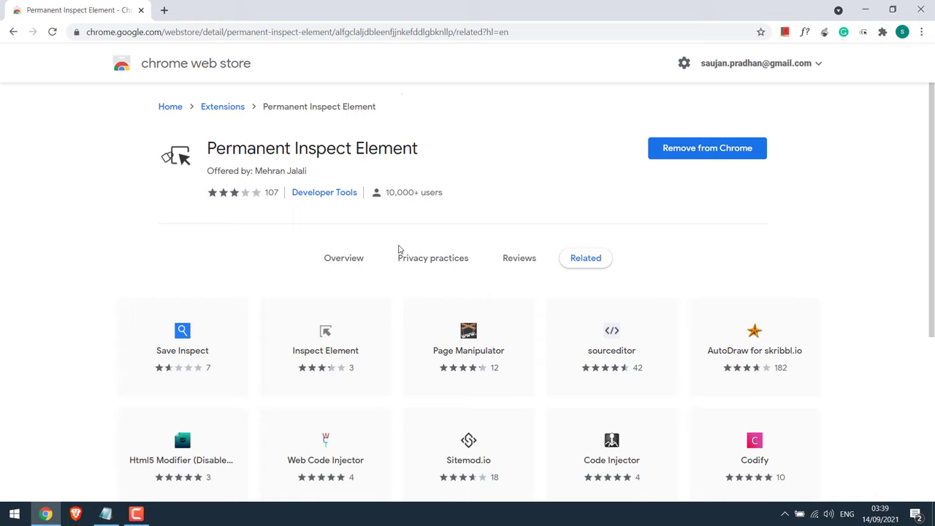
left_click(271, 35)
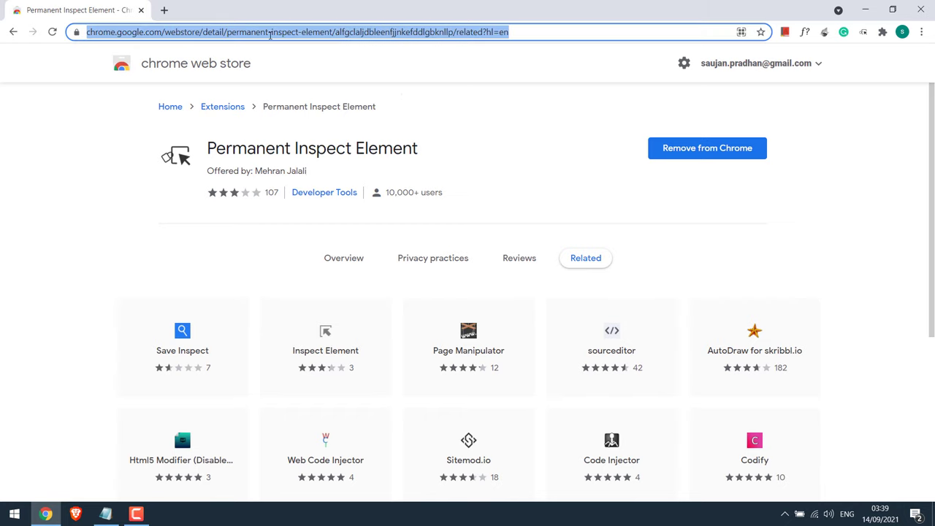
type("https://directionkathmandu.com")
key("Return")
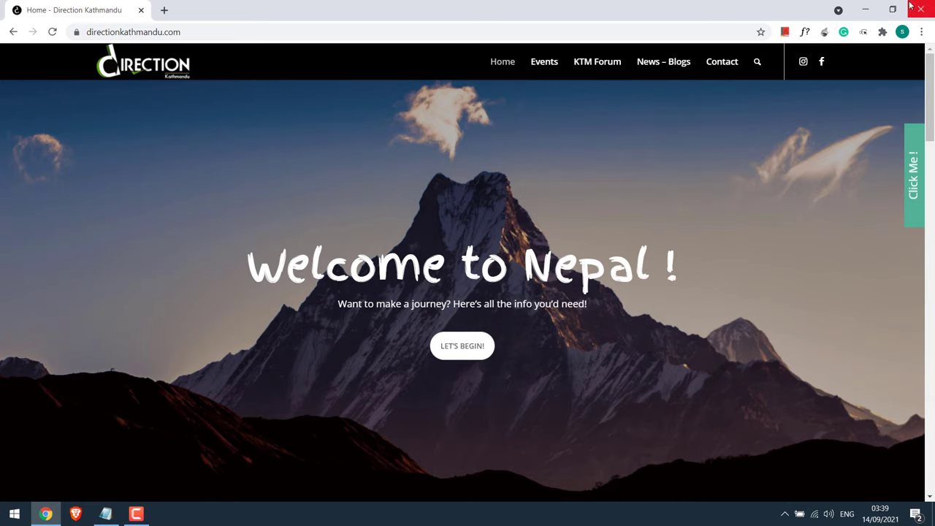
scroll(911, 92, "down", 9)
scroll(911, 92, "up", 8)
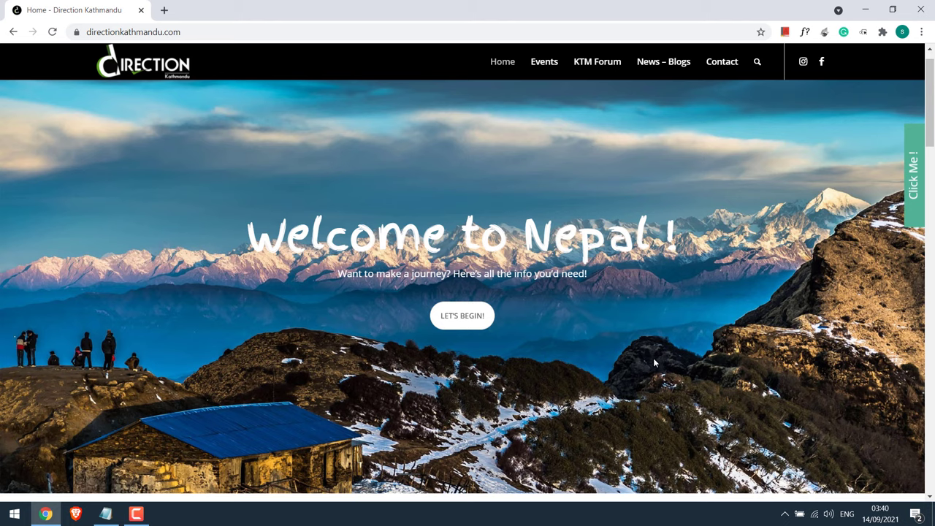
Step: Inspect the "Welcome to Nepal !" heading and switch the developer tools to the console
right_click(265, 178)
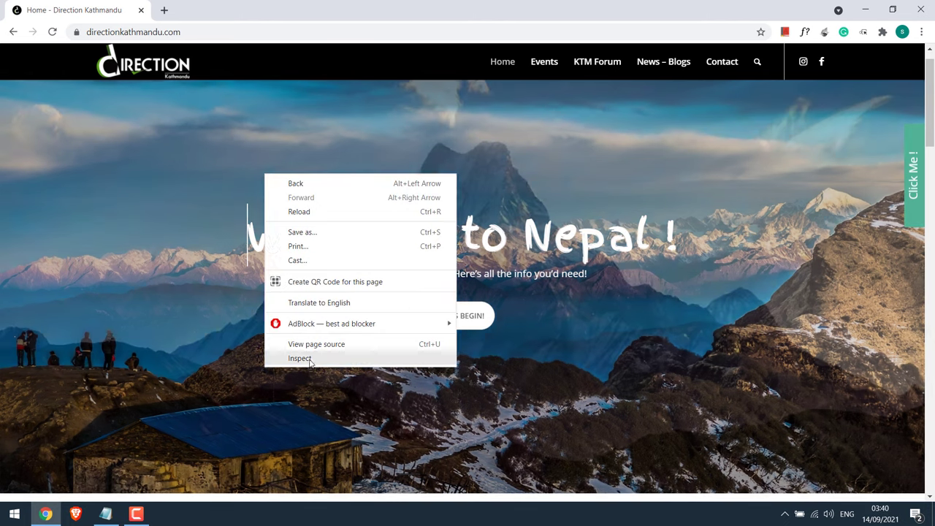
left_click(309, 358)
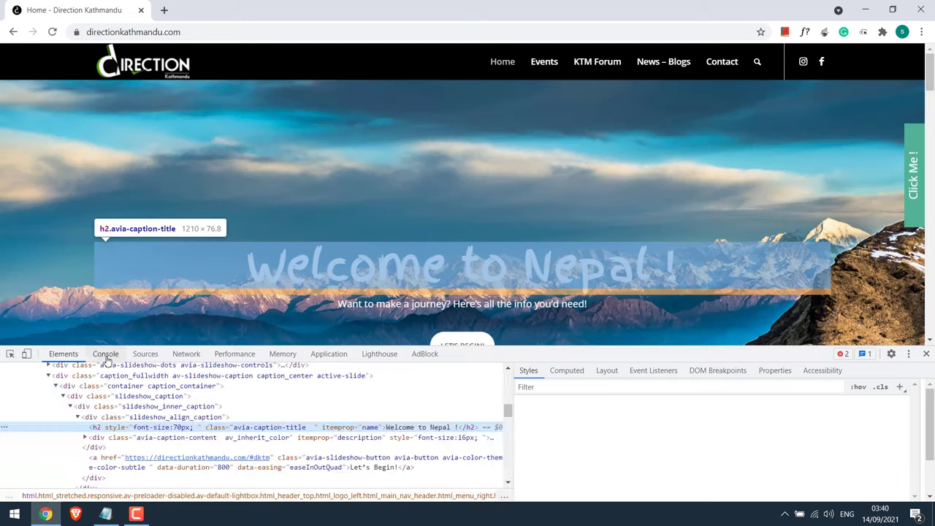
left_click(105, 353)
Step: Copy the line document.body.contentEditable = true from the Code file in Notepad and run it in the browser console
left_click(105, 513)
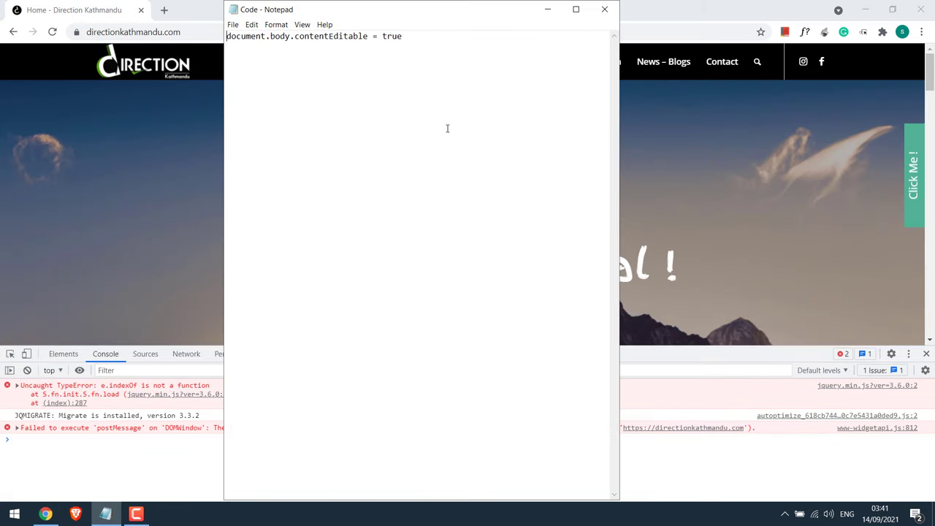
key("ctrl+a")
right_click(309, 47)
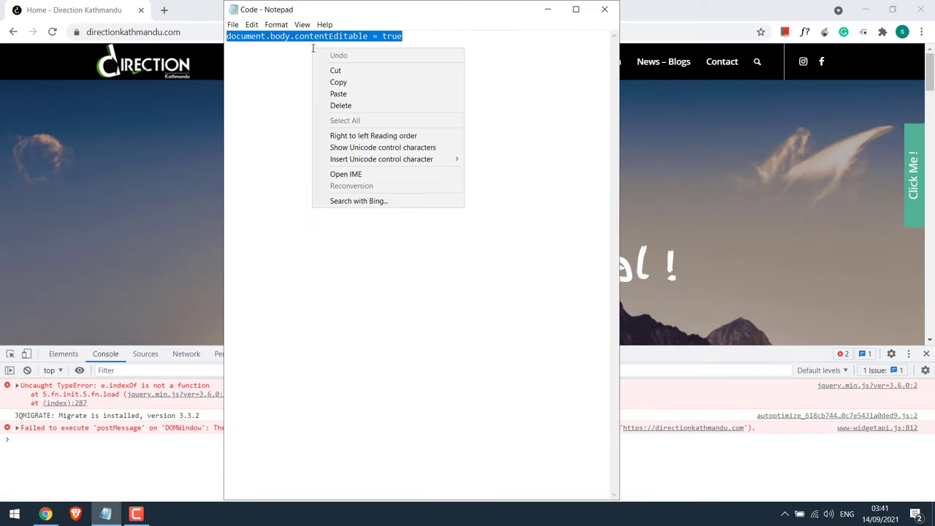
left_click(328, 82)
left_click(547, 10)
right_click(19, 440)
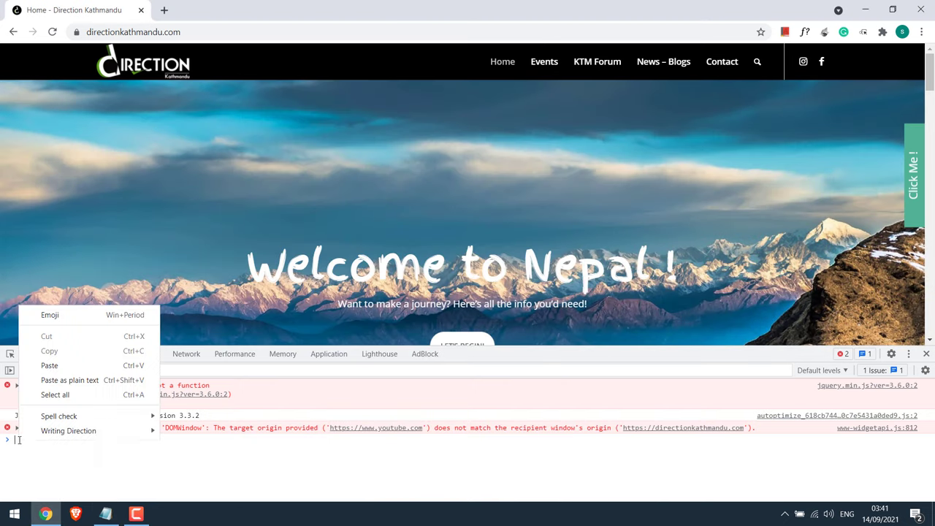
left_click(44, 363)
key("Return")
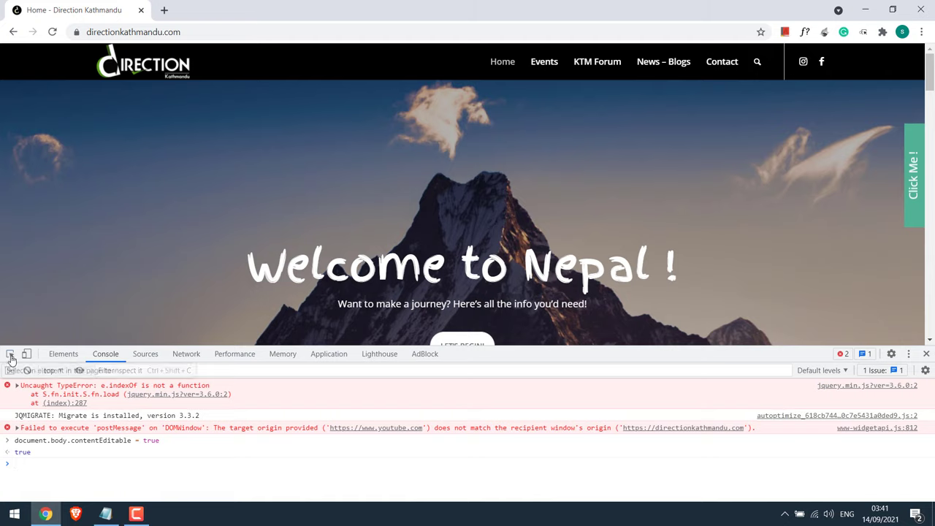
Step: Pick the page's root html element for inspection and close the developer tools
left_click(10, 354)
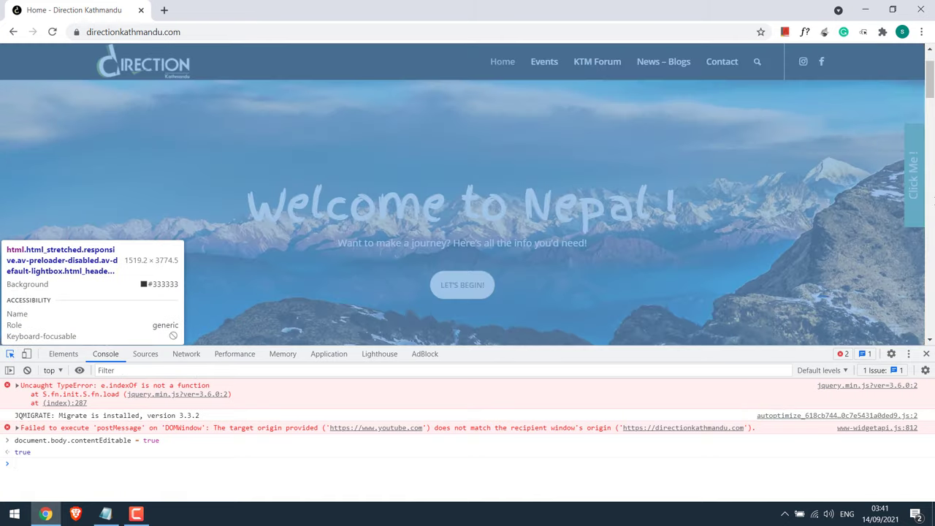
left_click(284, 163)
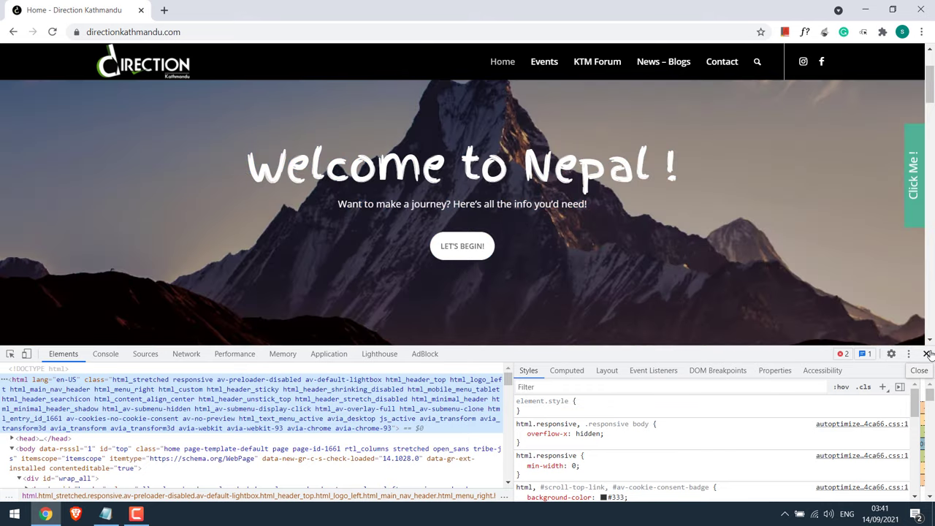
left_click(926, 353)
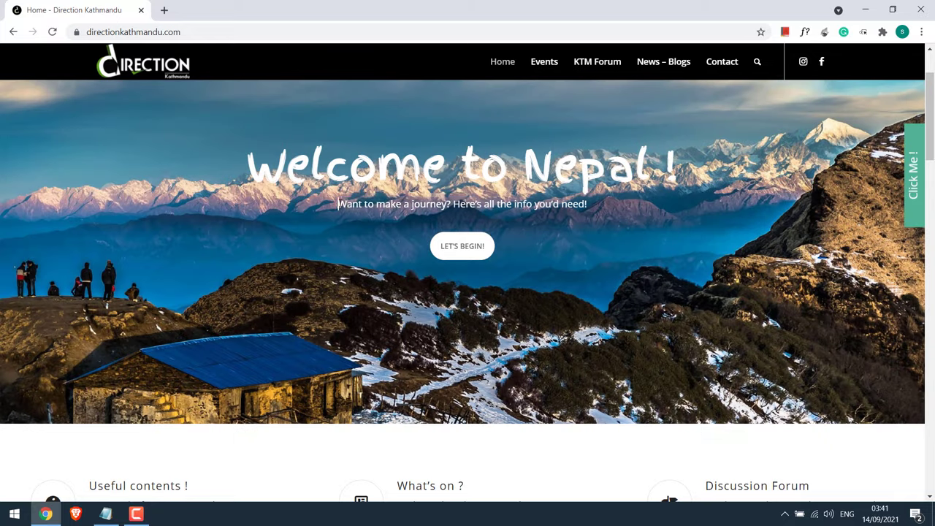
Step: Replace the text under the welcome heading with "Hey welcome to NEPAL - HeyLet'sLearnSomething!" and extend the "What's on ?" heading with many question marks
left_click_drag(337, 203, 583, 204)
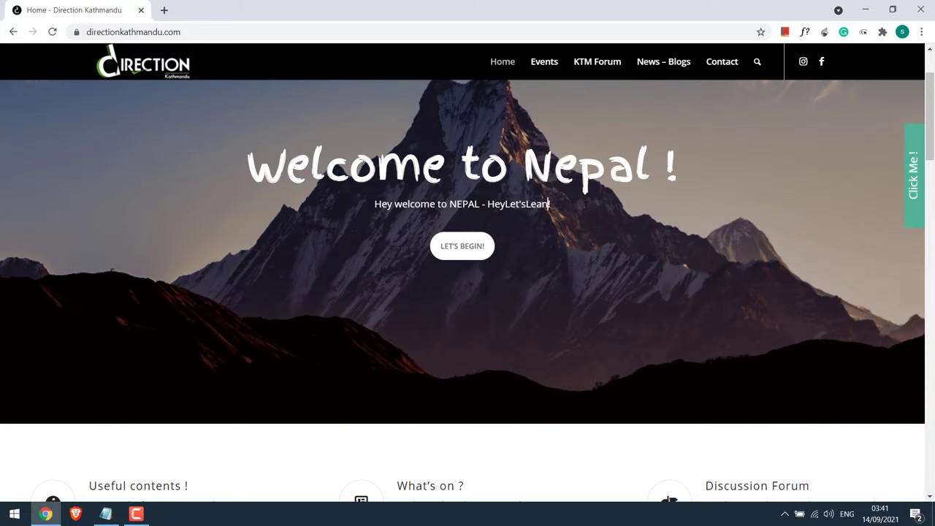
scroll(462, 182, "down", 4)
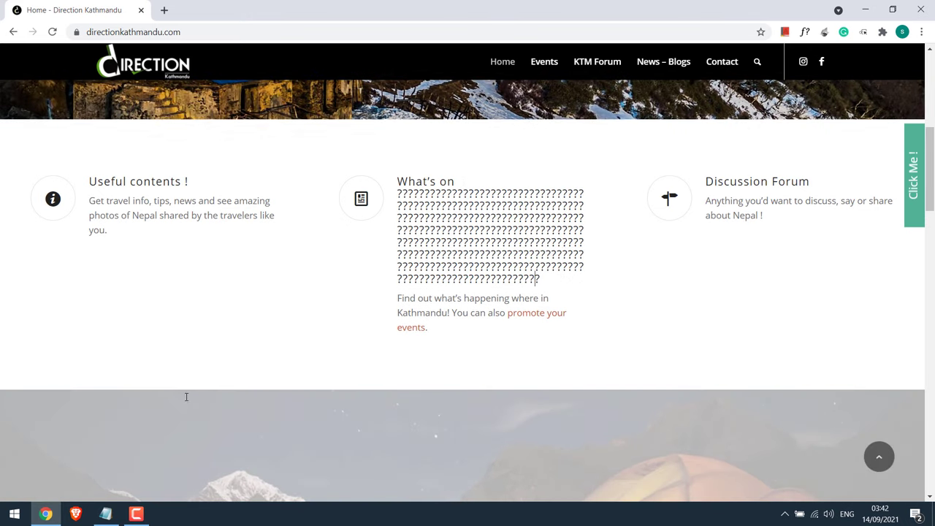
Step: Inspect the "Useful contents !" section and bring up the developer console again
right_click(216, 295)
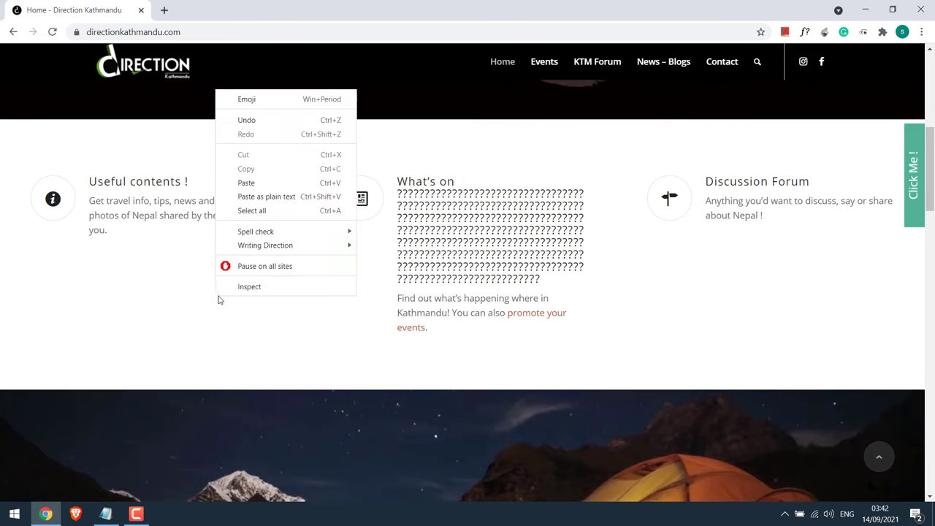
left_click(249, 286)
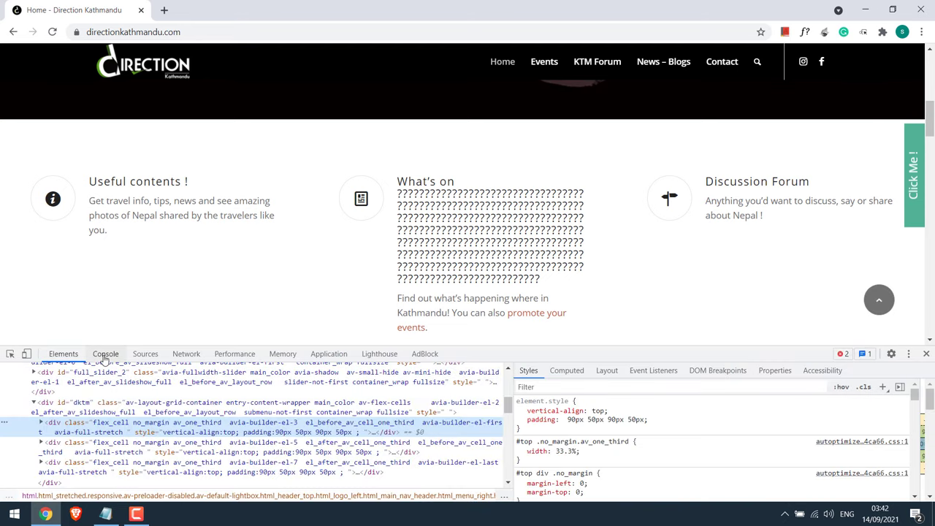
left_click(105, 354)
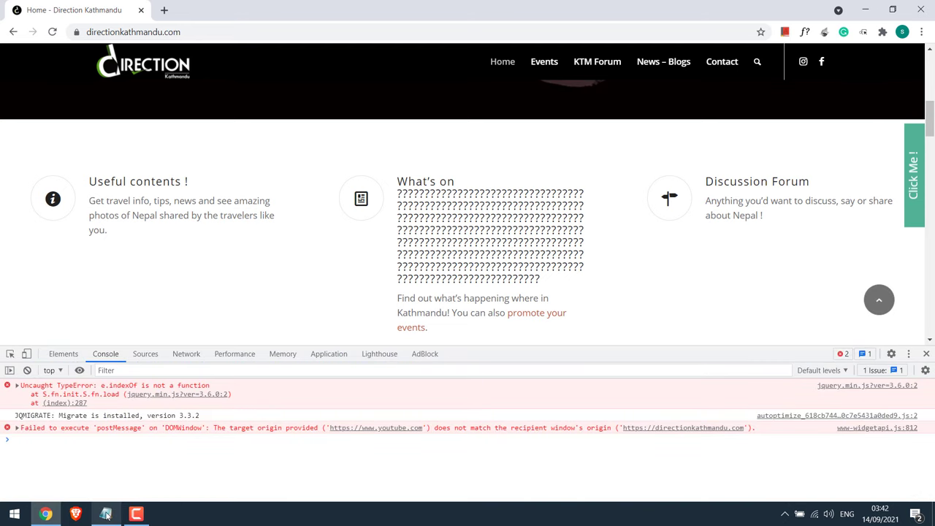
Step: Copy the contentEditable line from the Notepad file again and paste it at the console prompt
left_click(106, 515)
right_click(372, 67)
left_click(419, 68)
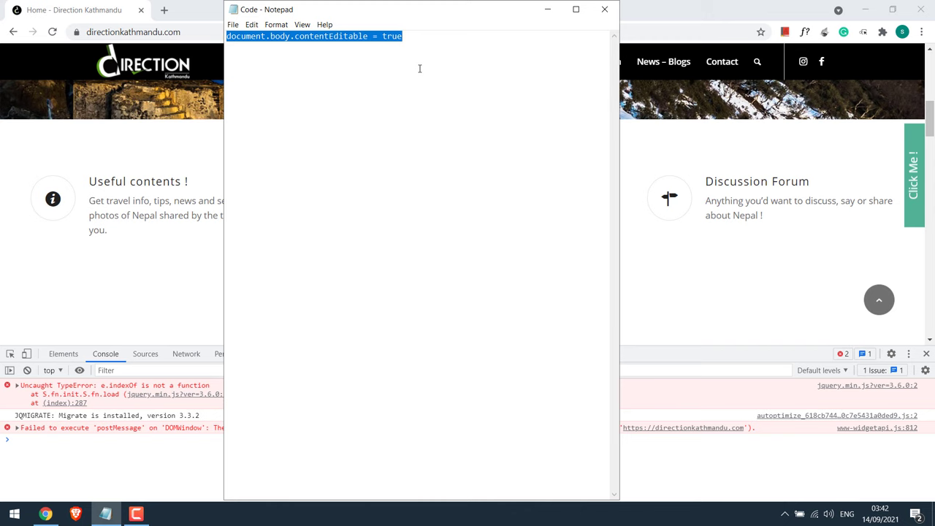
left_click(117, 3)
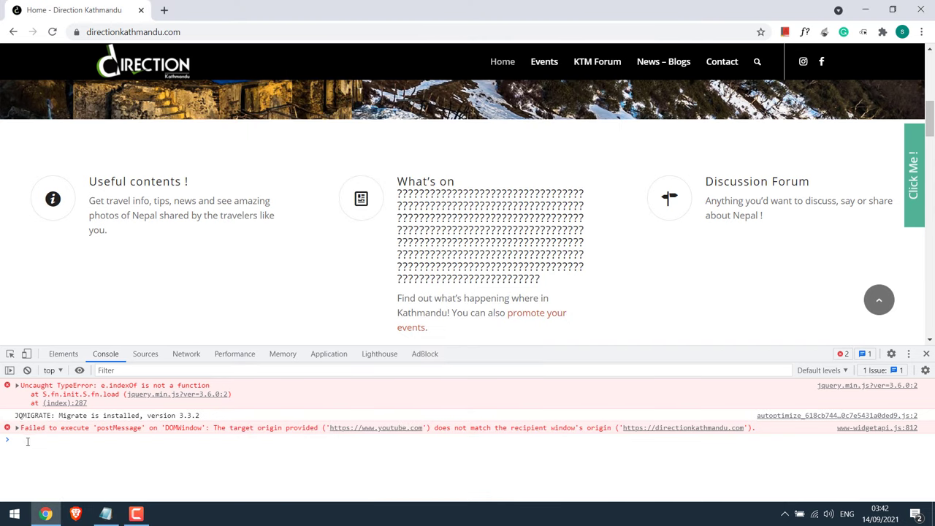
right_click(27, 438)
left_click(57, 365)
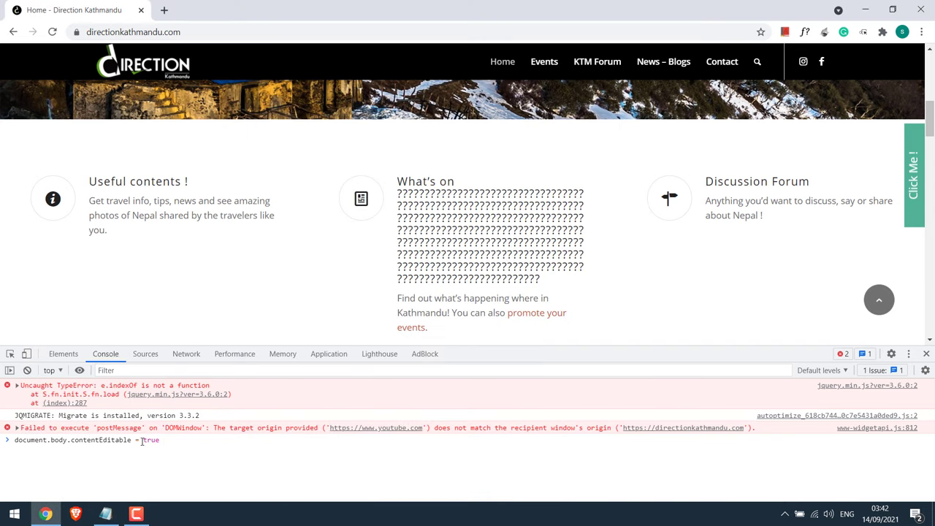
Step: Change the pasted line to document.body.contentEditable = false, run it and close the developer tools
type("fals")
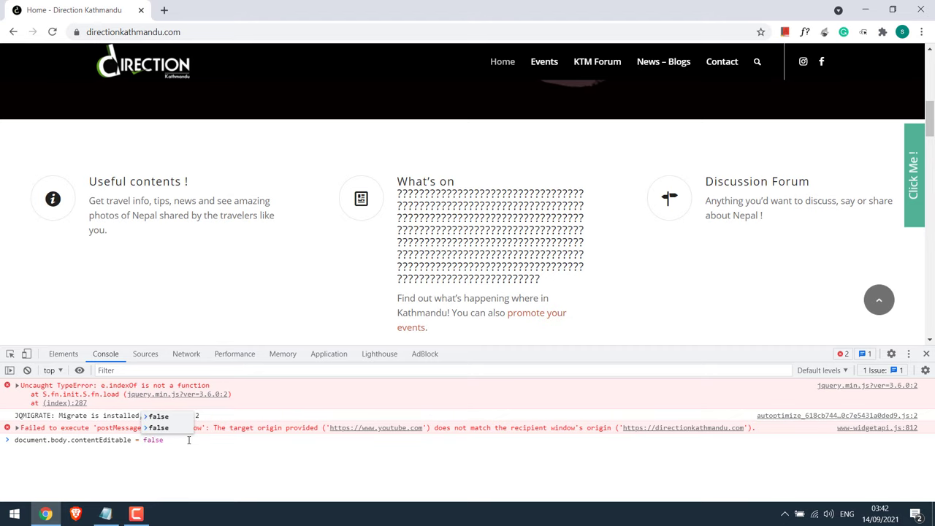
type("e")
key("Return")
left_click(926, 354)
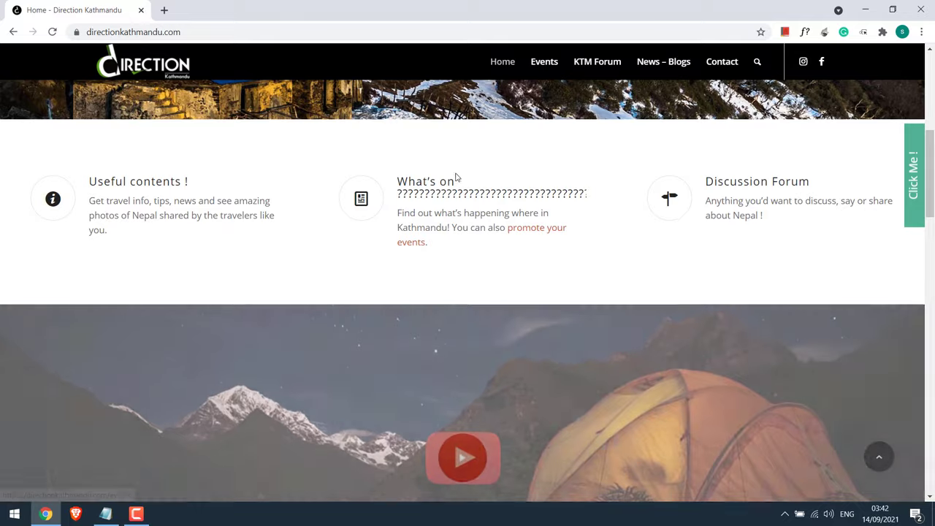
Step: Check whether the "What's on" text can still be edited, and review the changed text under the welcome heading
left_click_drag(456, 177, 509, 213)
left_click(429, 210)
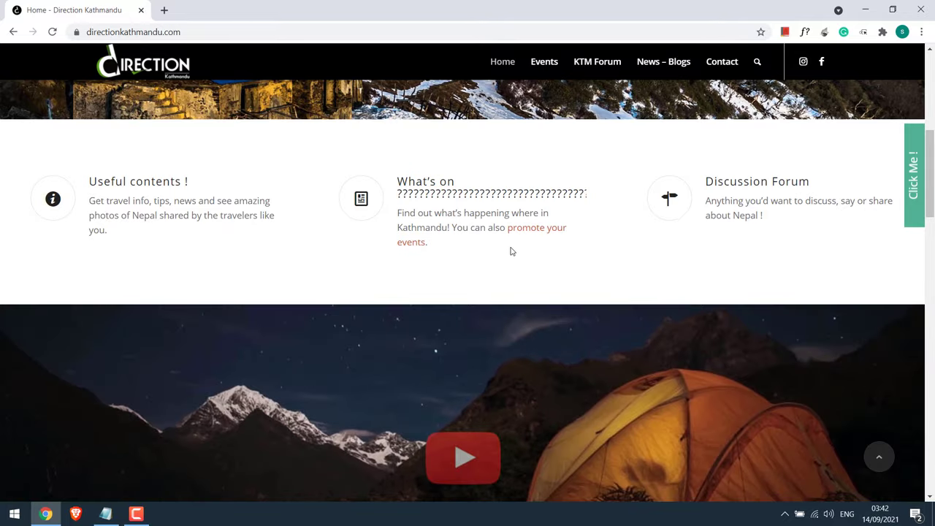
scroll(526, 219, "up", 5)
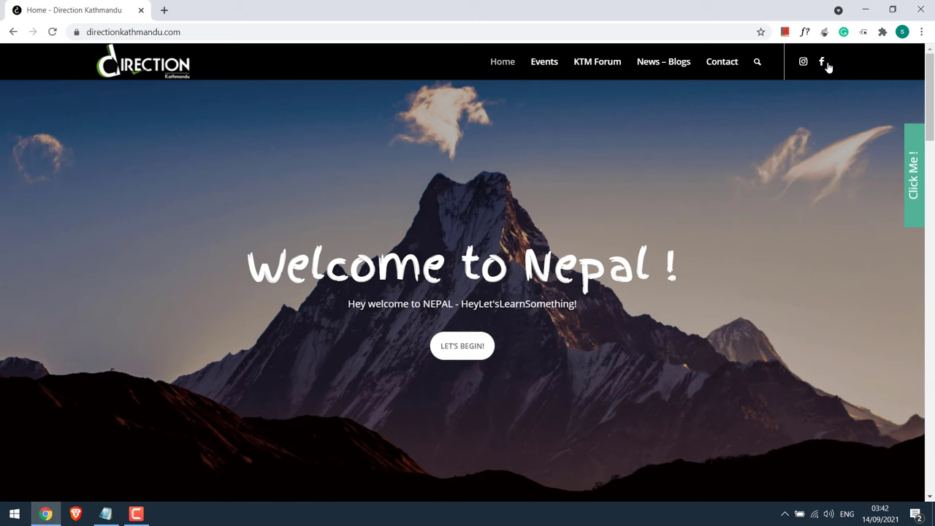
Step: Save the edited Direction Kathmandu page with the Permanent Inspect Element extension and review the changed welcome and "What's on" texts
left_click(864, 32)
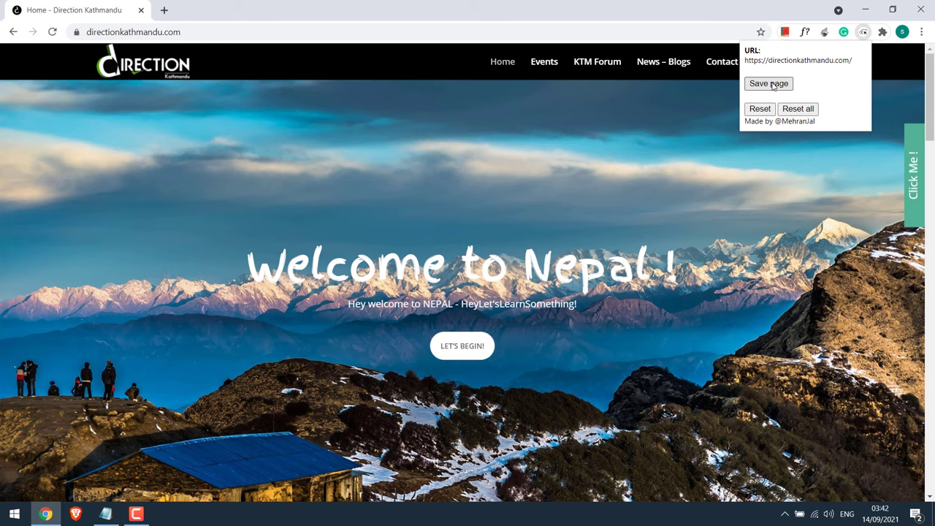
left_click(769, 84)
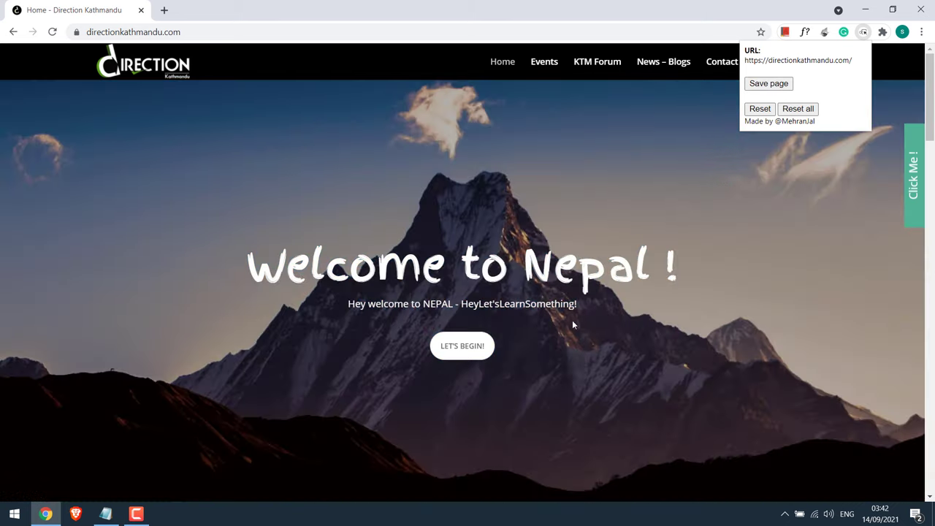
left_click_drag(576, 304, 355, 304)
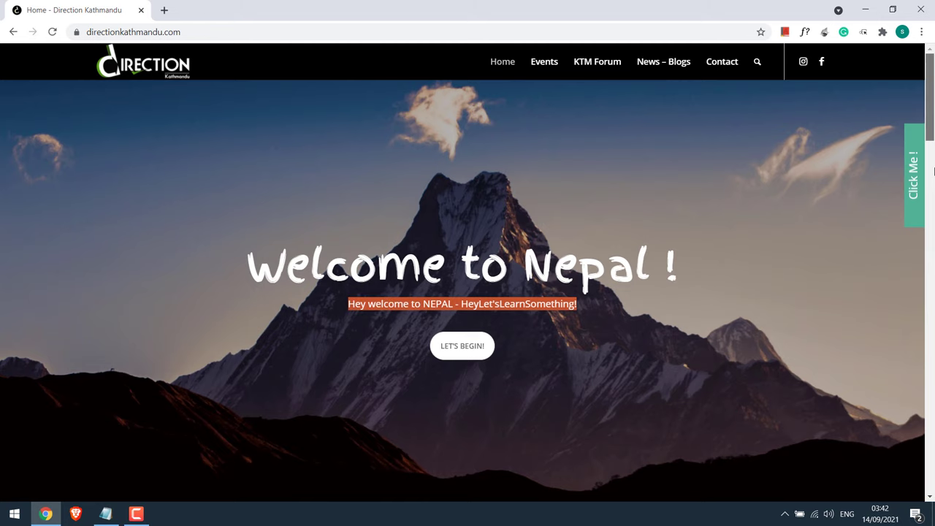
scroll(509, 149, "down", 6)
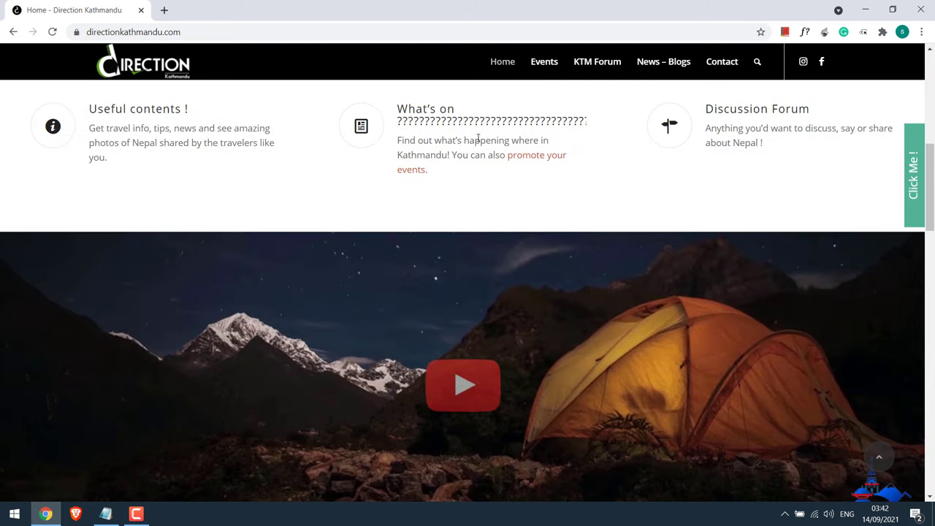
Step: Reload directionkathmandu.com and check the edited text under the welcome heading
left_click(192, 29)
key("Return")
left_click(934, 304)
scroll(455, 332, "up", 12)
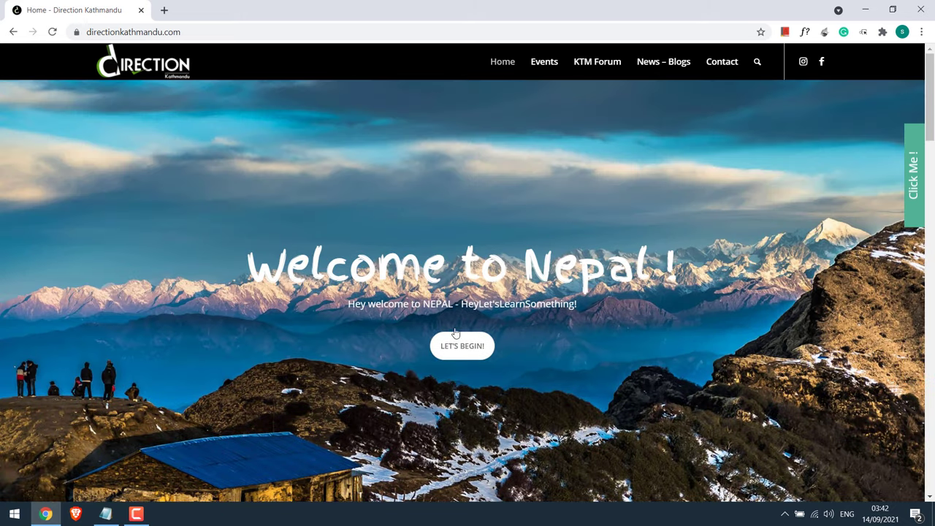
Step: Load the site's copied address in a fresh tab, closing the old one, and check the edited welcome and "What's on" texts
right_click(114, 13)
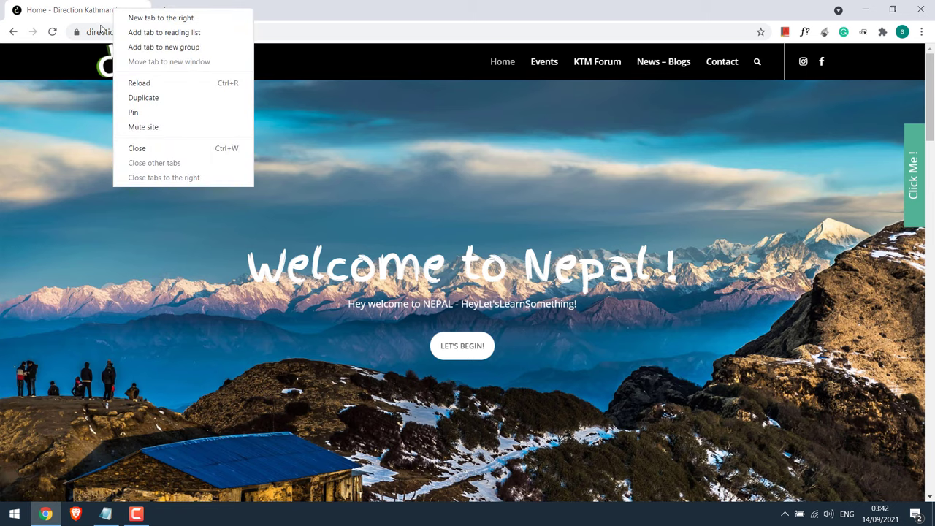
right_click(102, 34)
left_click(153, 168)
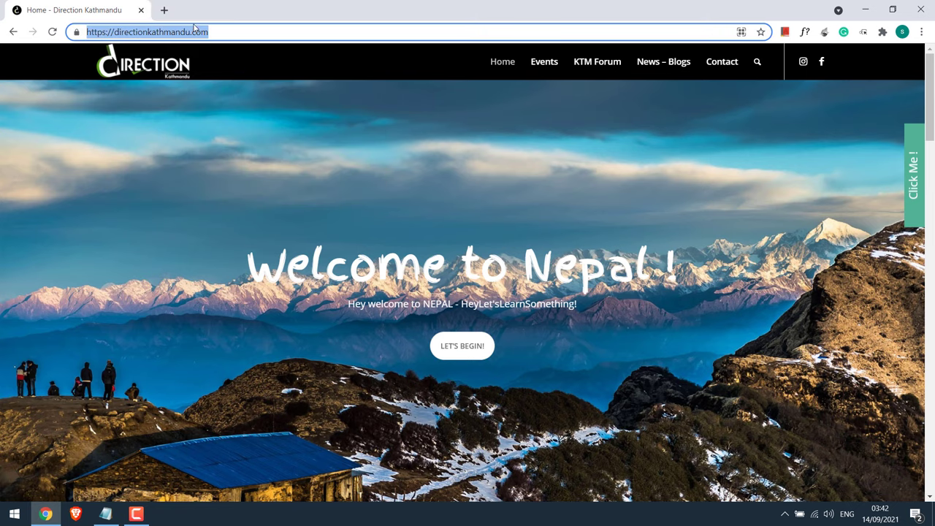
right_click(203, 32)
left_click(226, 99)
left_click(164, 11)
left_click(141, 11)
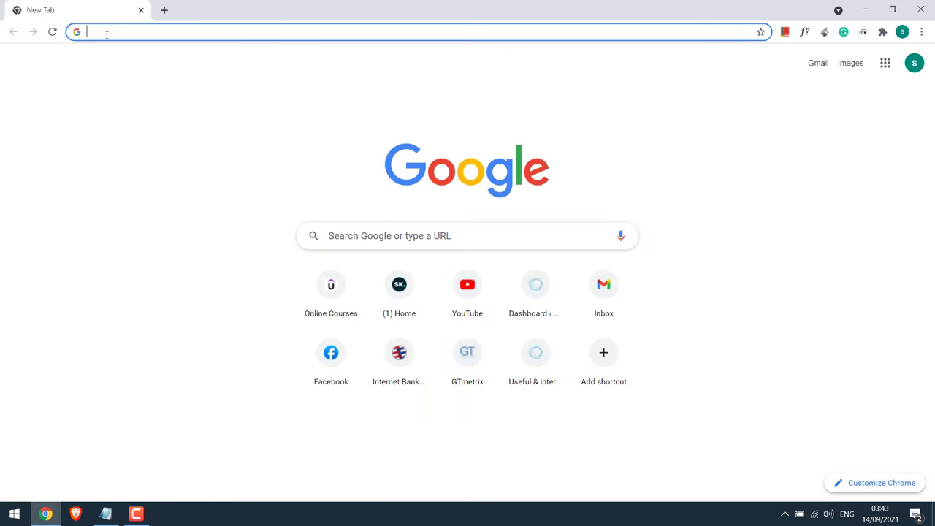
key("ctrl+v")
key("Return")
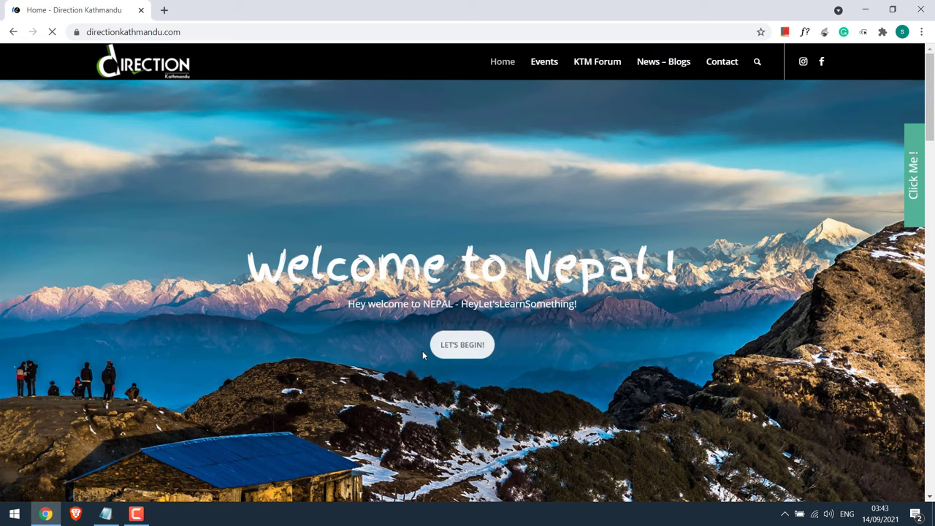
left_click_drag(347, 304, 554, 307)
scroll(461, 139, "down", 7)
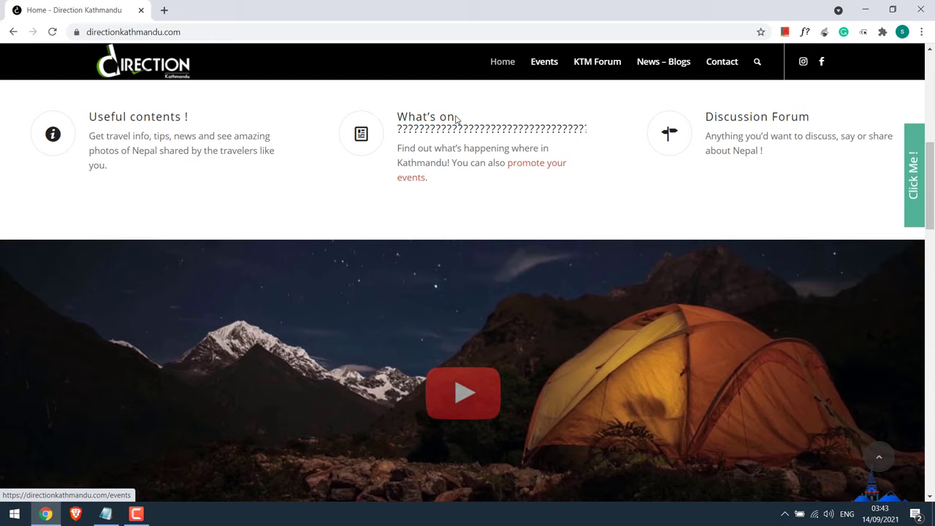
Step: Open facebook.com in a new tab and bring up the developer console for it
left_click(163, 10)
type("facebook.com")
key("Return")
right_click(115, 192)
left_click(129, 369)
left_click(105, 353)
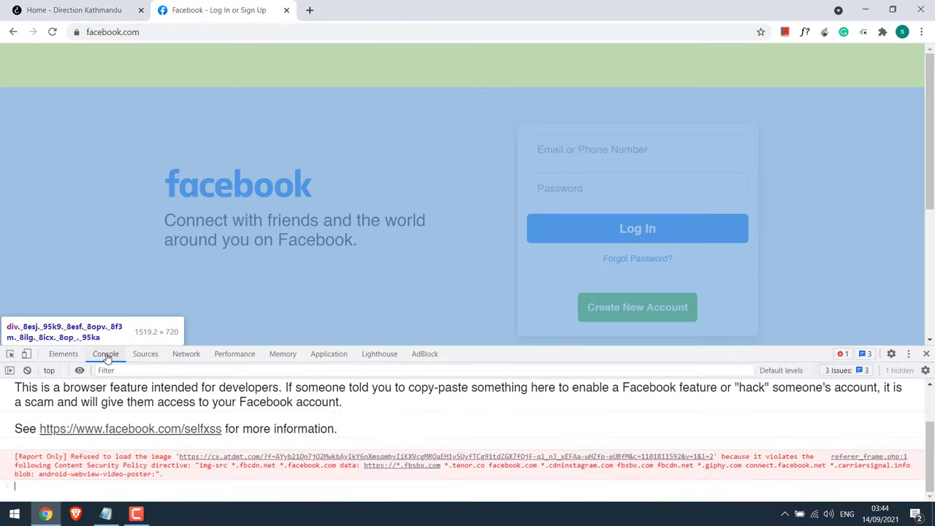
Step: Run document.body.contentEditable = true in the Facebook page's console and close the developer tools
type("document.body.contentEditable = true")
key("Return")
key("F12")
Step: Replace the tagline under the Facebook logo with "FOLLOW heyletslearnsomething's facebook for AWESOME CONTENTs"
left_click_drag(354, 240, 165, 220)
type("FOLLOW heyletslearnsomething's ")
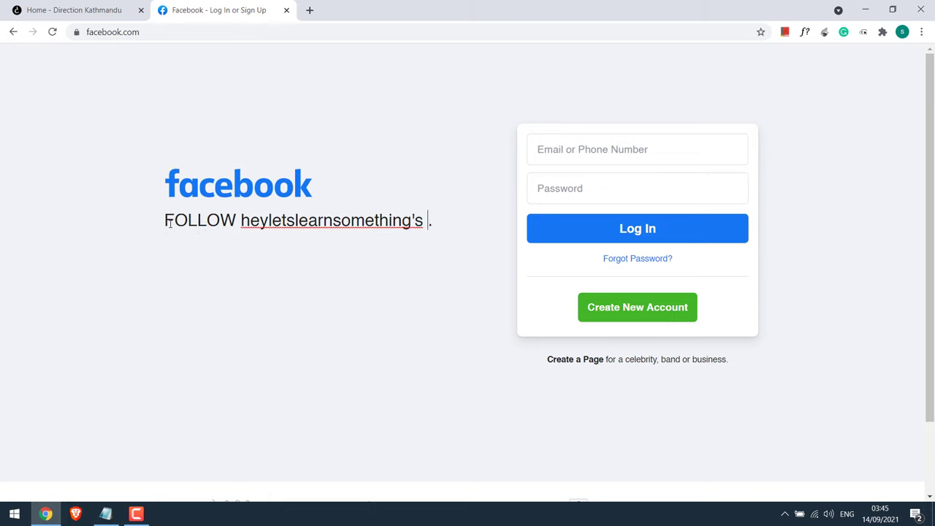
type("facebook for AWESOME CONTENTs")
Step: Save the edited Facebook page with the Permanent Inspect Element extension and reload it
left_click(863, 32)
left_click(768, 76)
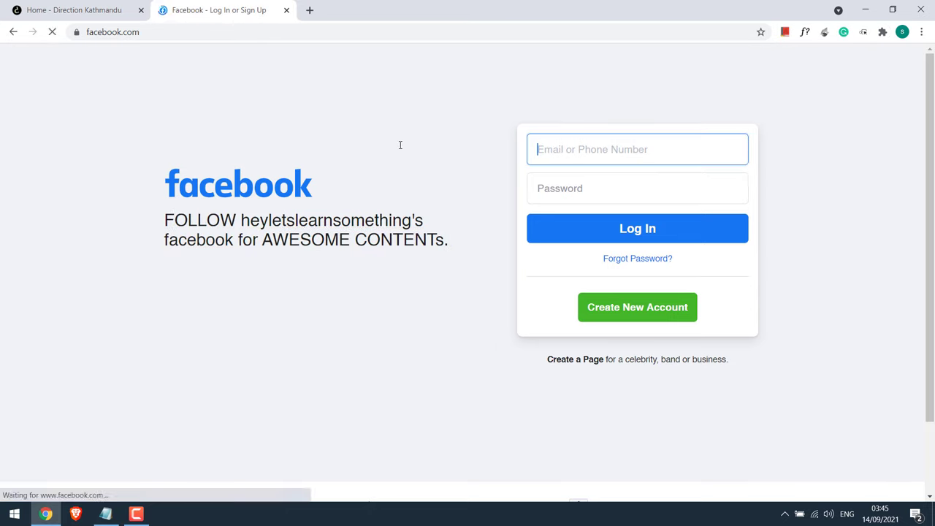
left_click(52, 32)
Step: Copy the Facebook page's address and load it in another new tab
left_click(156, 29)
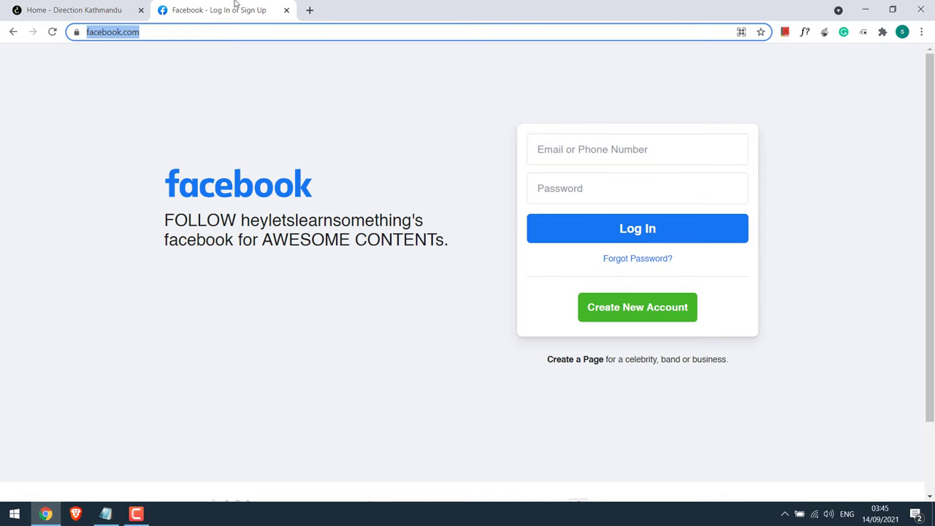
key("ctrl+c")
left_click(310, 10)
key("ctrl+v")
key("Return")
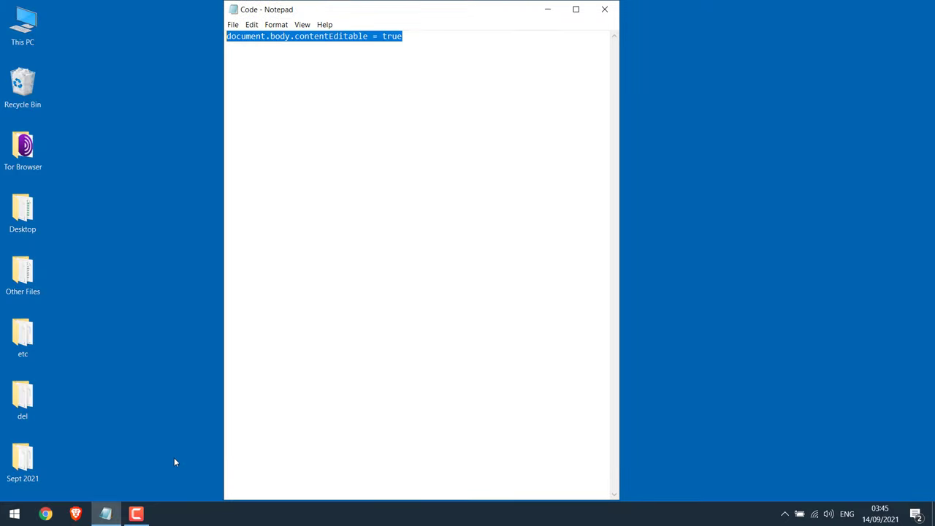
Step: Minimize the Notepad file, load facebook.com in the reopened Chrome and check the tagline under the logo
left_click(547, 8)
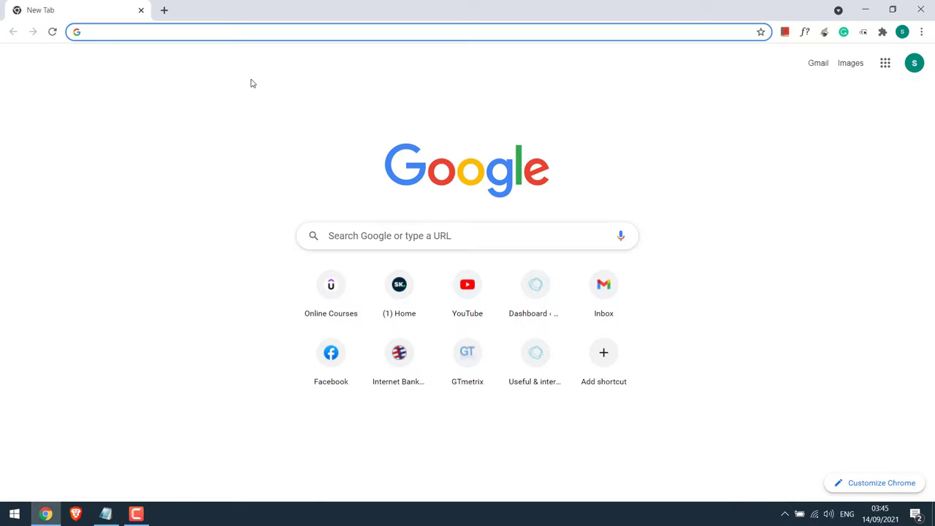
type("fa")
key("Return")
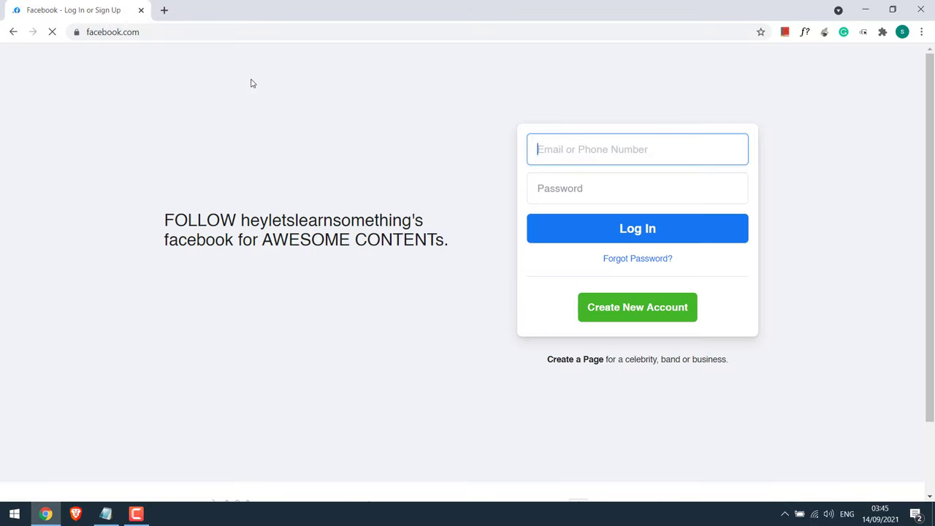
left_click_drag(164, 216, 449, 246)
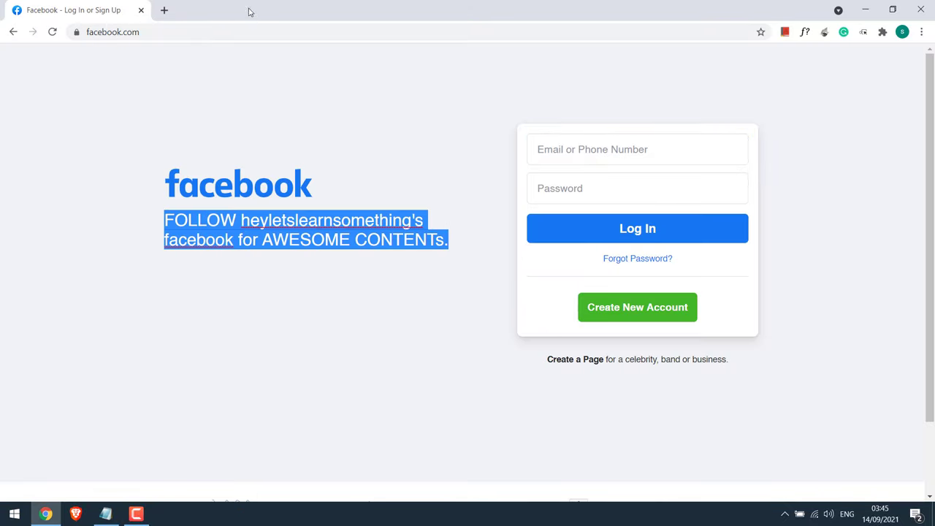
Step: Open directionkathmandu.com in a new tab and check the welcome and "What's on" texts
left_click(167, 9)
type("directionkathmandu.com")
key("Return")
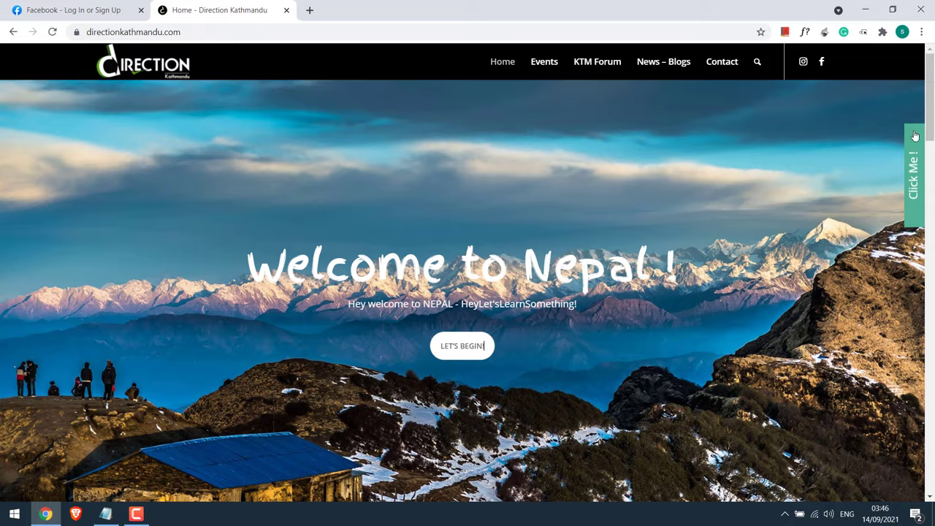
scroll(475, 273, "down", 6)
scroll(475, 272, "up", 2)
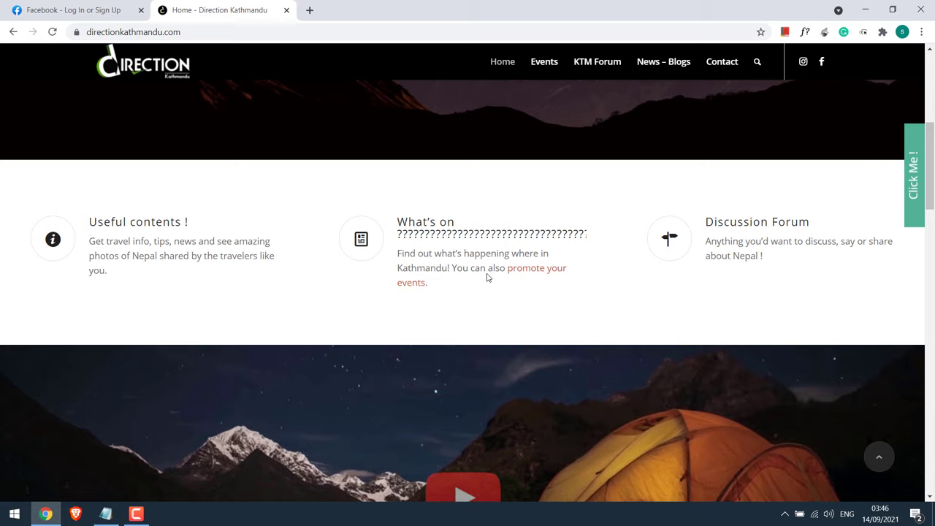
Step: Copy the Direction Kathmandu address and load it in a new incognito window
left_click(197, 35)
key("ctrl+c")
key("ctrl+shift+n")
key("ctrl+v")
key("Return")
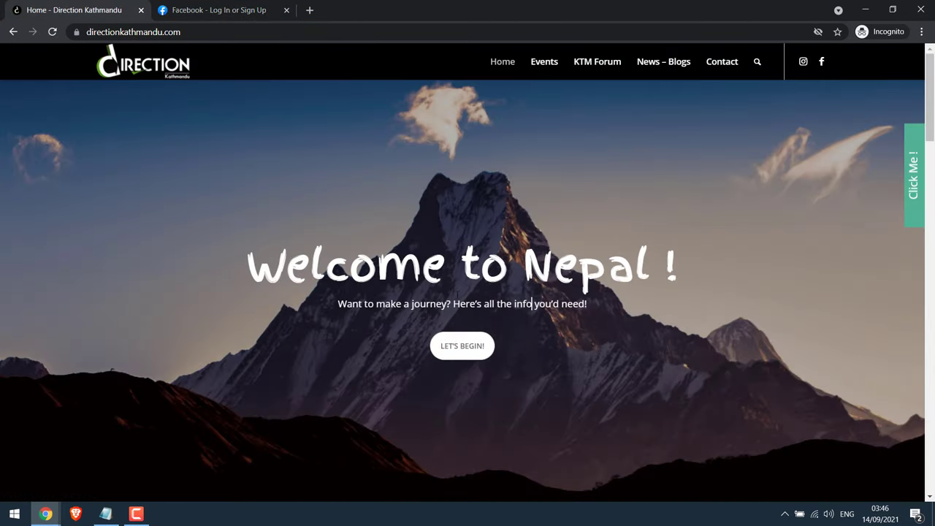
Step: Examine the texts on the Direction Kathmandu and Facebook pages in incognito mode, and close the incognito window
left_click_drag(533, 303, 417, 267)
scroll(496, 193, "down", 5)
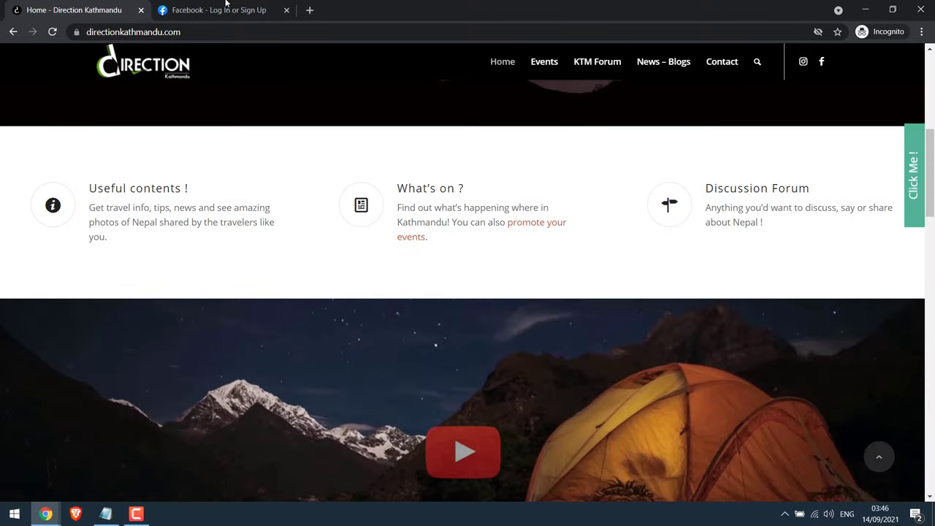
left_click(219, 9)
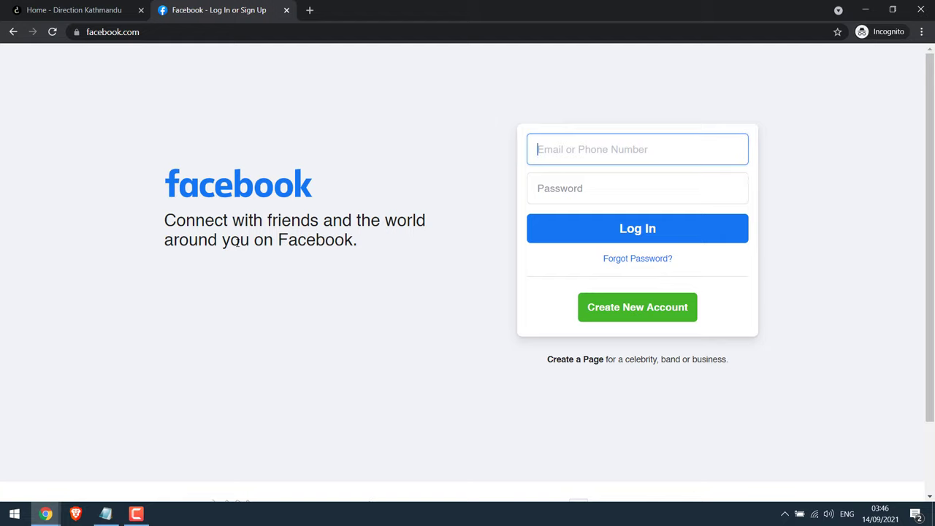
left_click(920, 9)
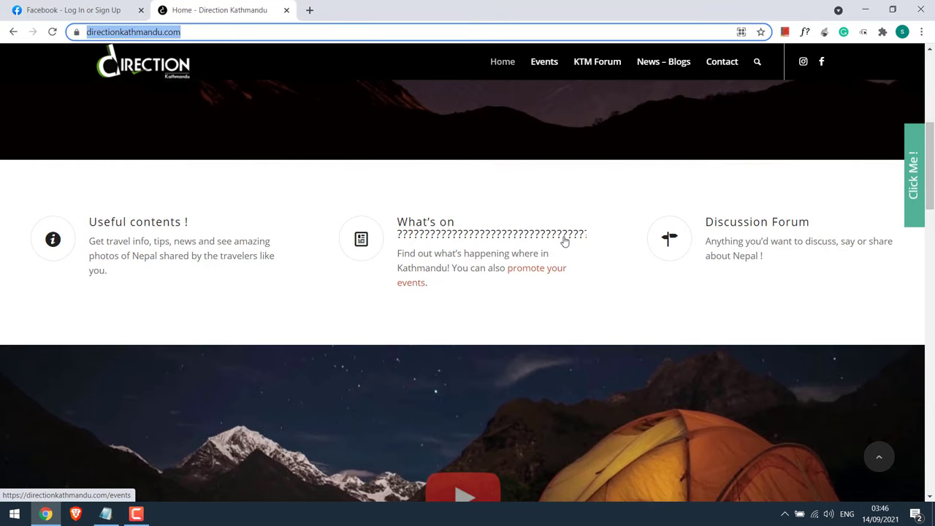
Step: Reset all saved page edits from the Direction Kathmandu page with the Permanent Inspect Element extension
left_click(863, 32)
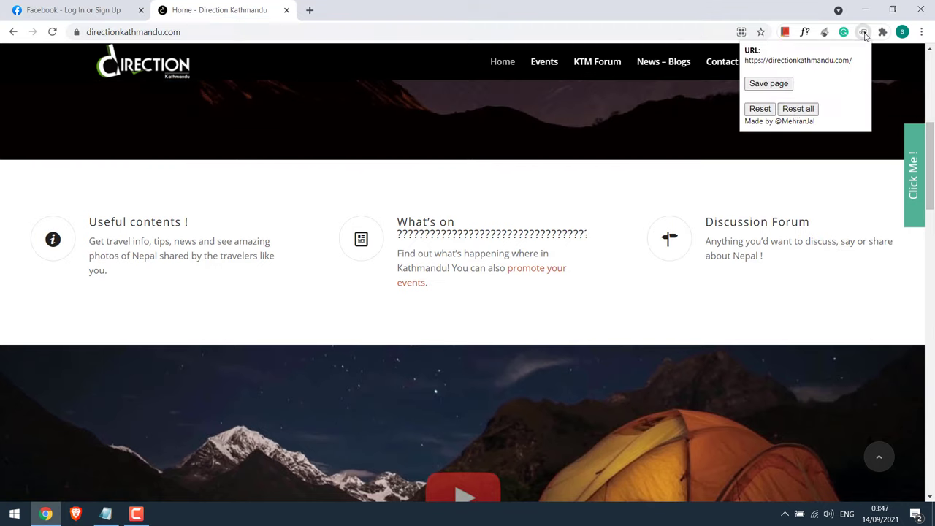
left_click(806, 112)
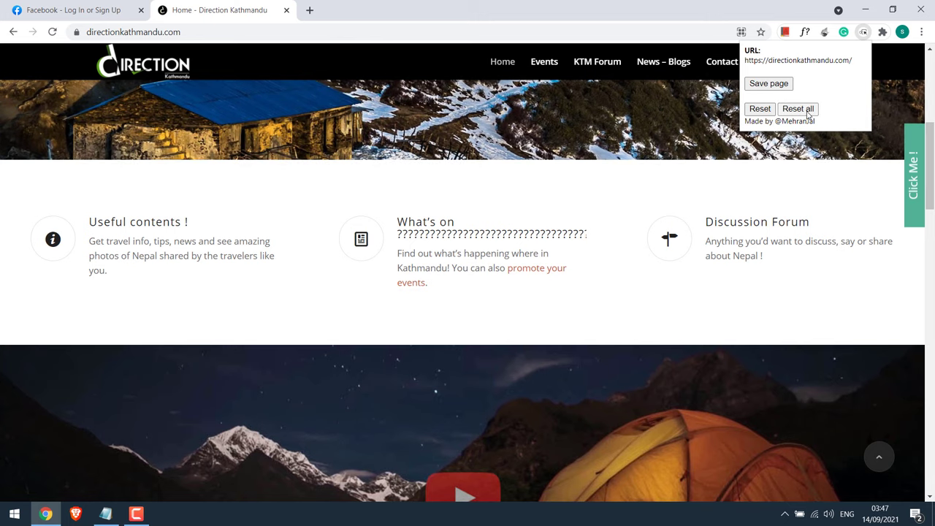
left_click(809, 115)
left_click(809, 115)
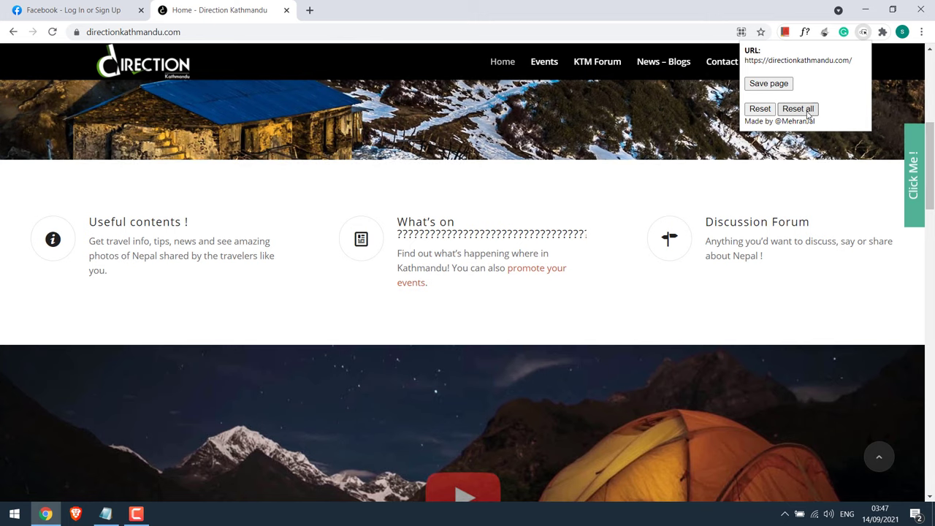
Step: Reload directionkathmandu.com and check the "What's on" text and the line under the welcome heading
left_click(241, 33)
key("Return")
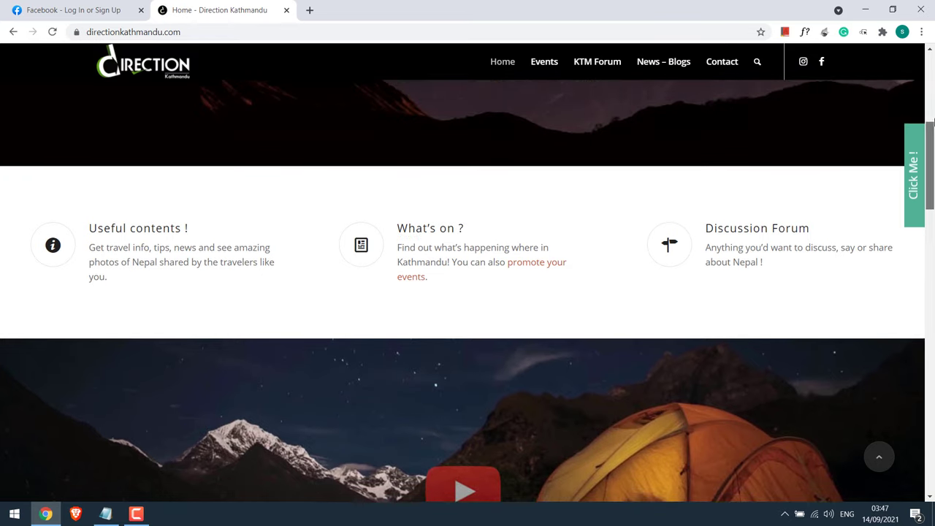
left_click(931, 120)
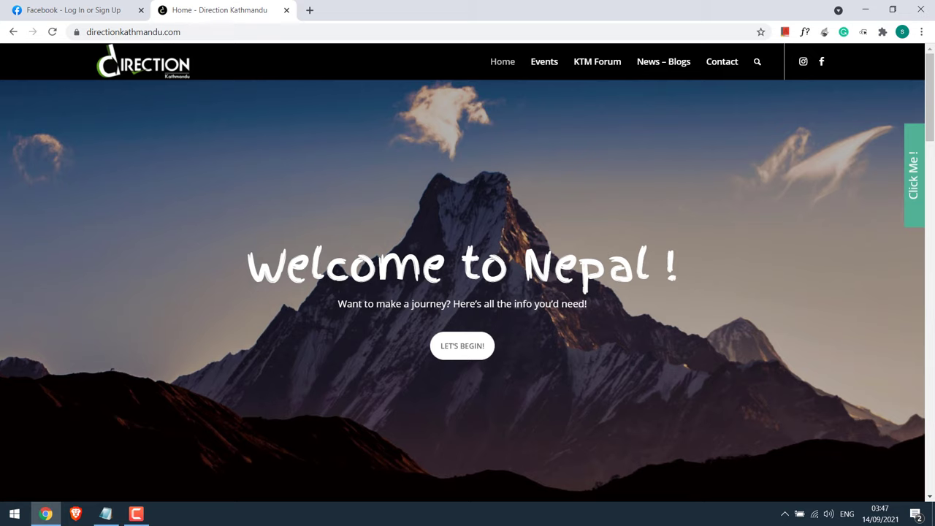
Step: Go to the Facebook page and reset all saved edits there with the Permanent Inspect Element extension
left_click(78, 6)
left_click(263, 328)
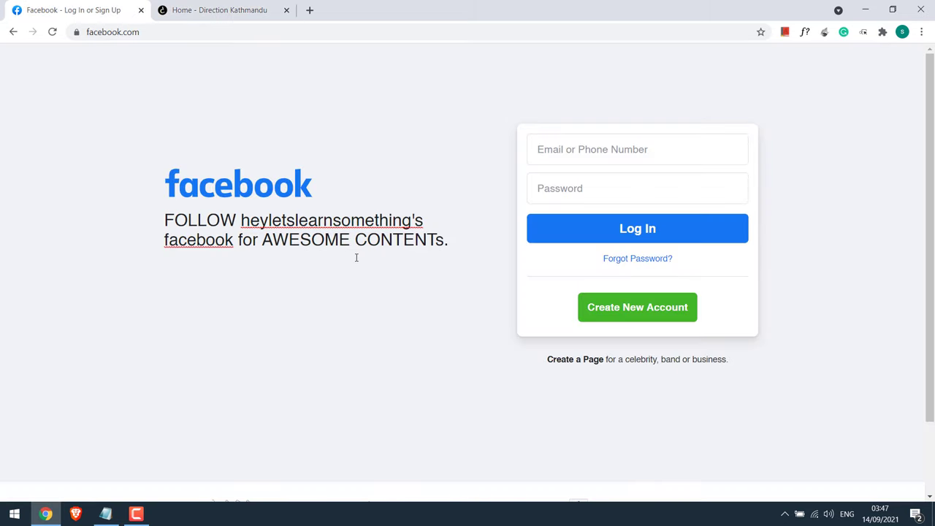
left_click(863, 32)
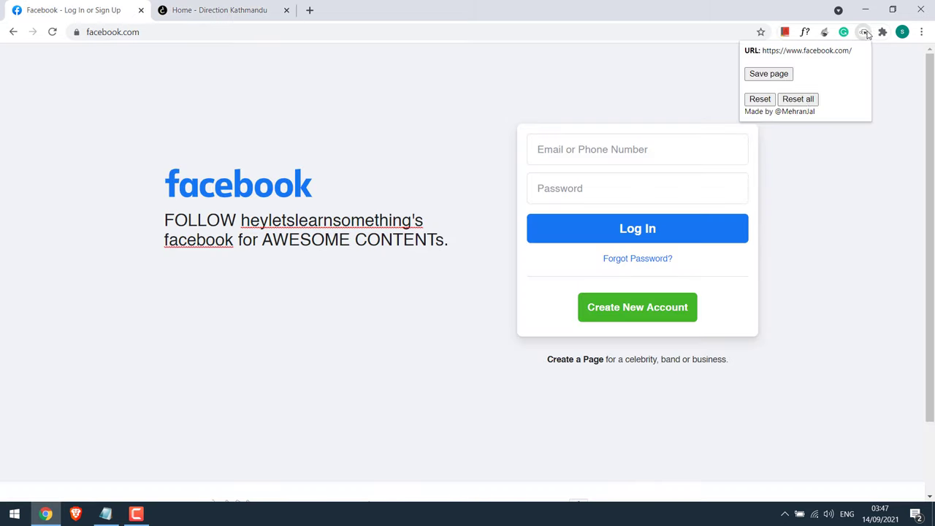
left_click(803, 101)
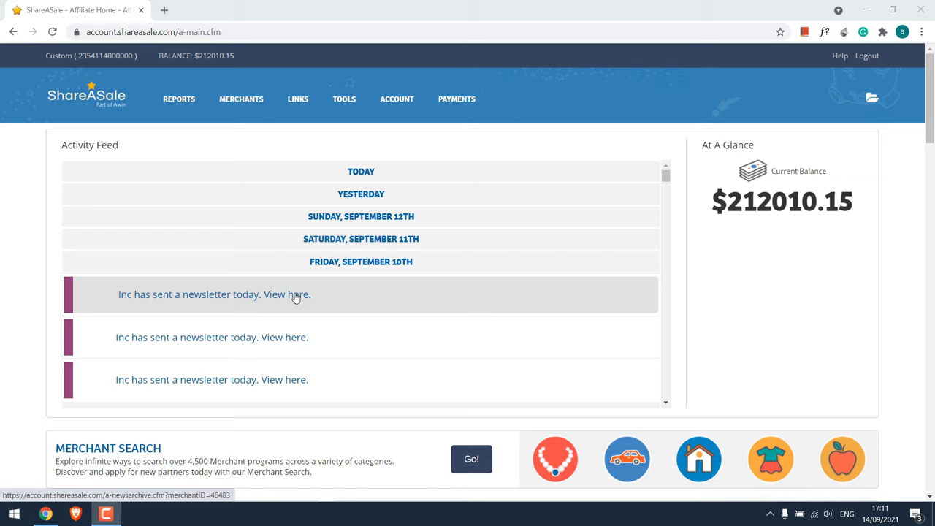
Step: Reload the ShareASale affiliate home page and load its copied address in a new tab to check the balance shown
left_click(60, 35)
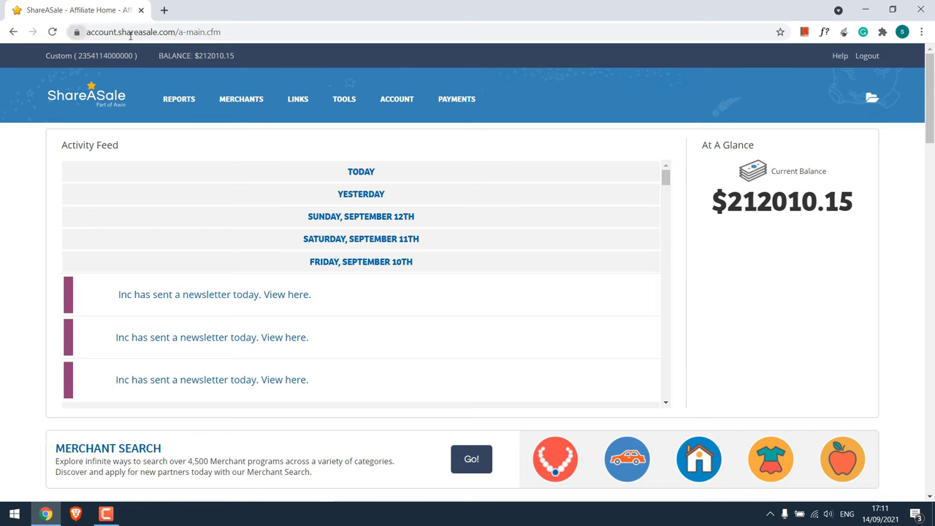
left_click(153, 32)
key("ctrl+c")
left_click(163, 10)
key("ctrl+v")
key("Return")
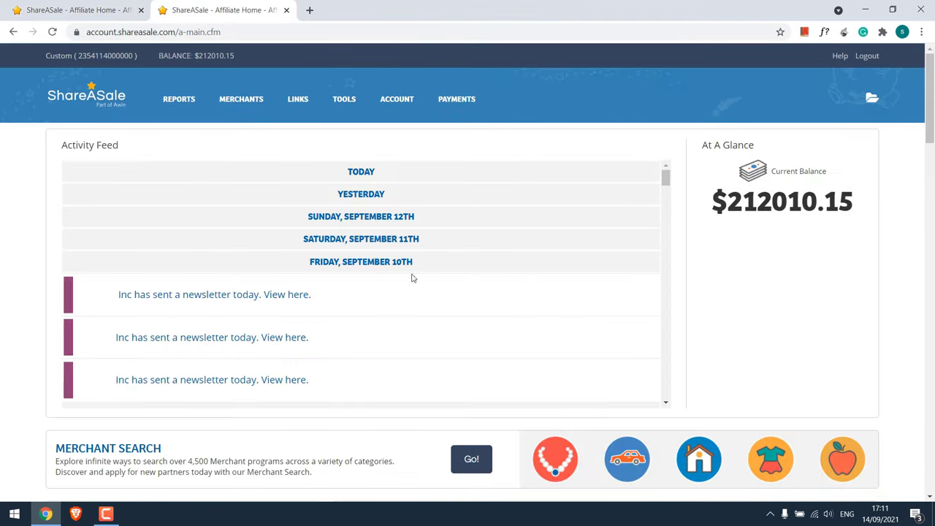
left_click(239, 95)
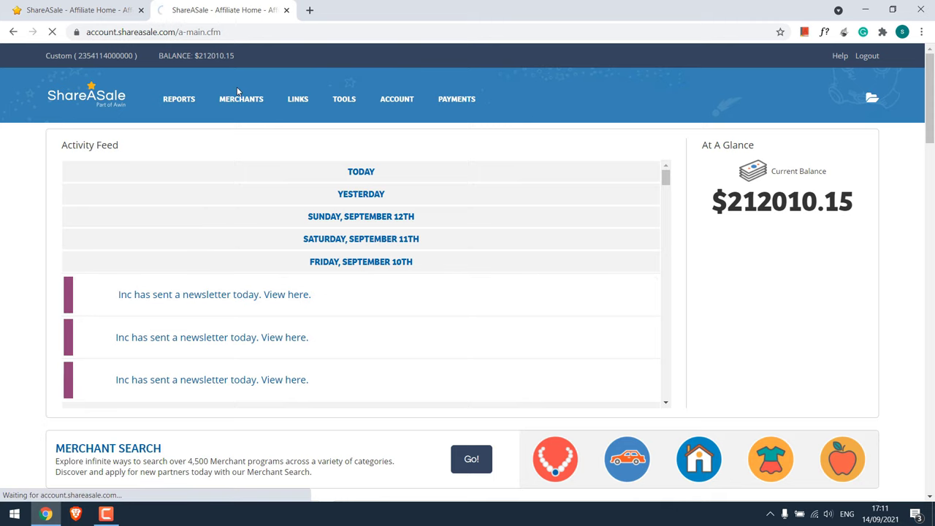